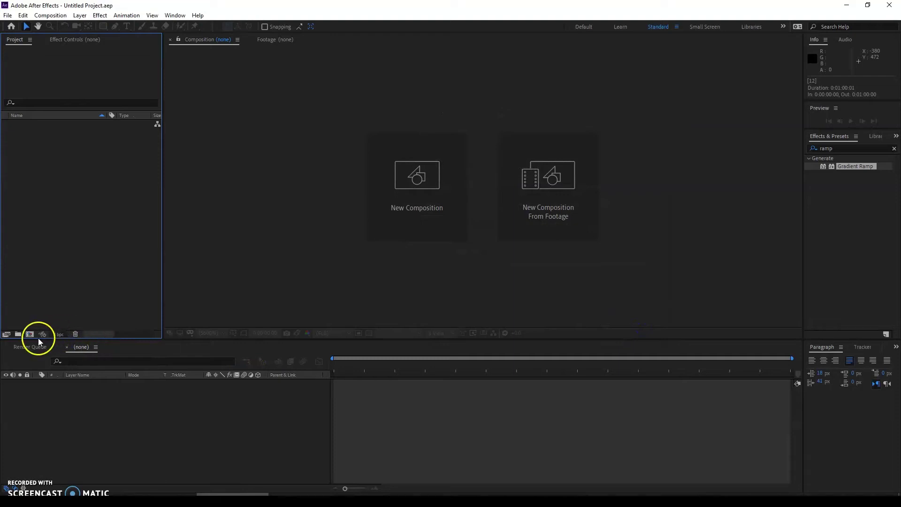
Create a 1920×1080, 25 fps composition named Clock with duration 0:01:00:01.
click(31, 334)
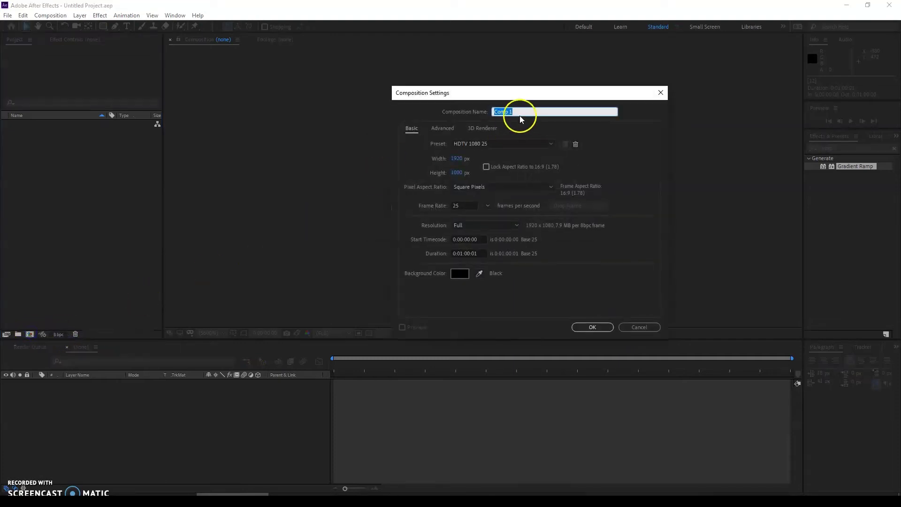
text(Clock)
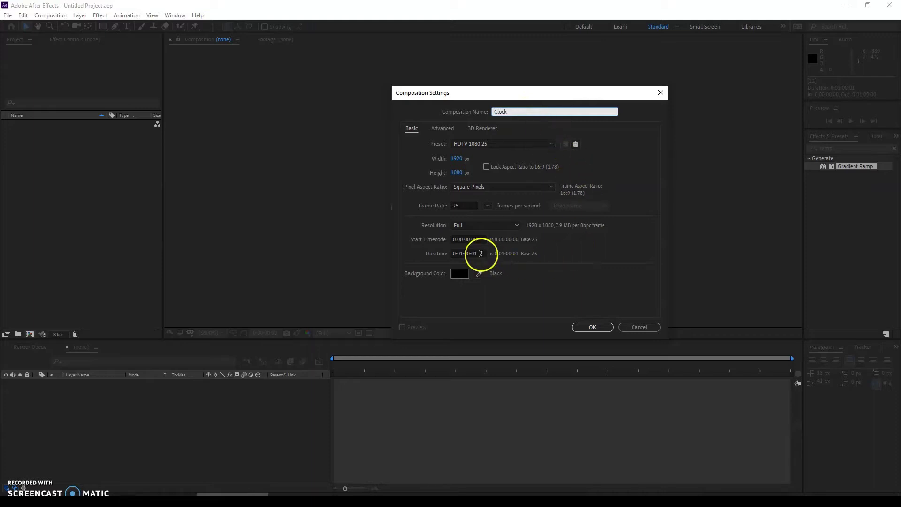
click(480, 253)
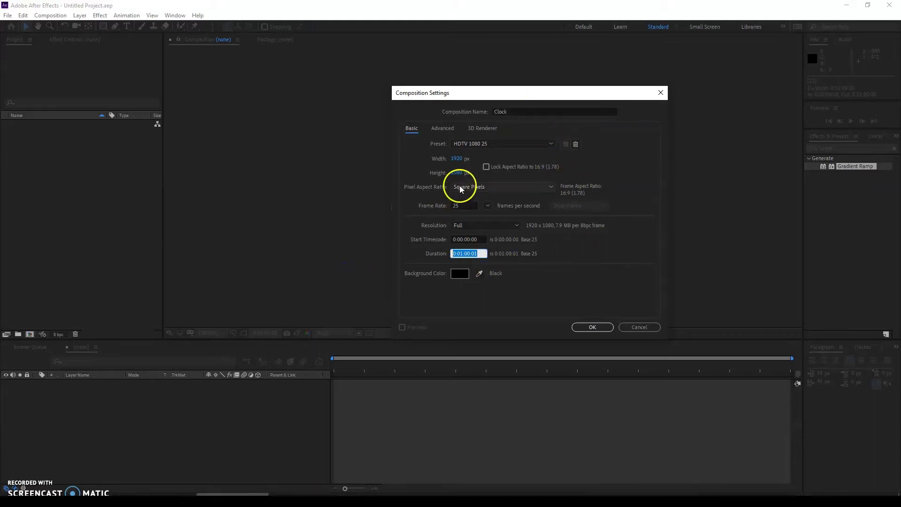
click(603, 327)
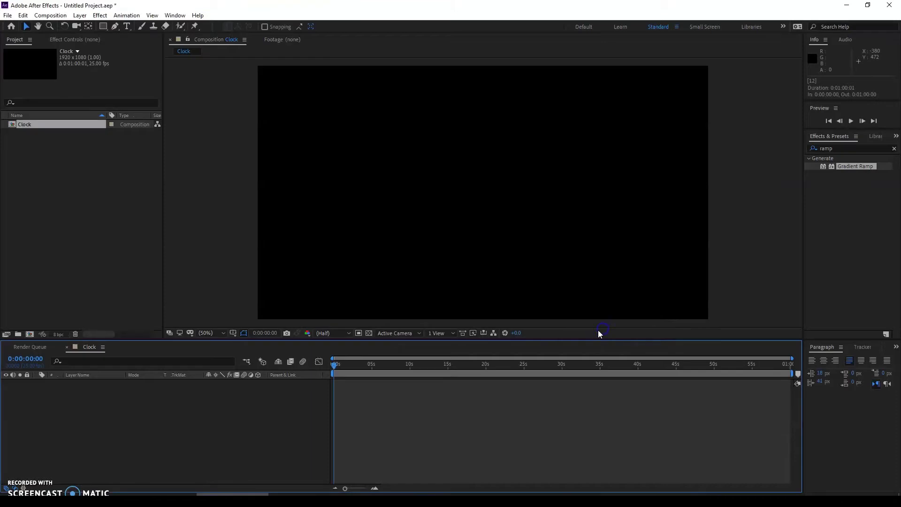
Add a black solid named Dial sized 950 × 950 px via Layer > New > Solid.
click(81, 19)
mouse_move(82, 26)
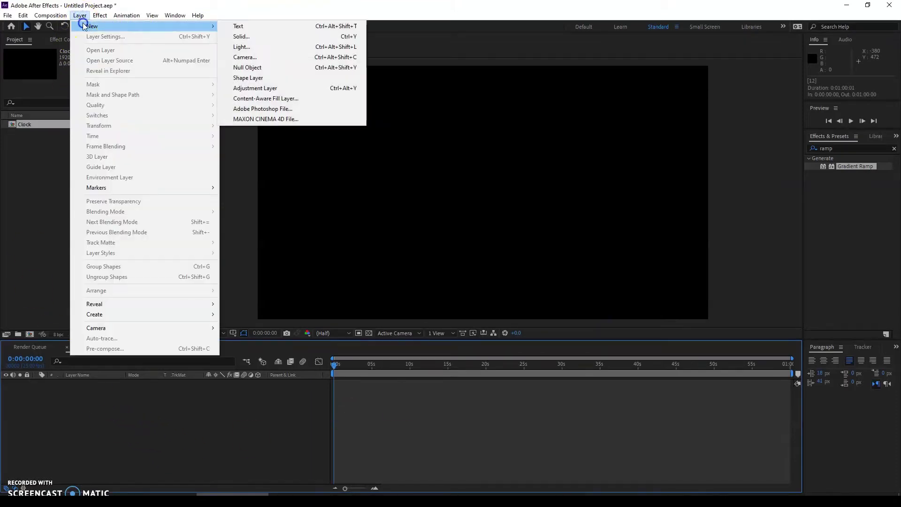
click(292, 38)
text(Dial)
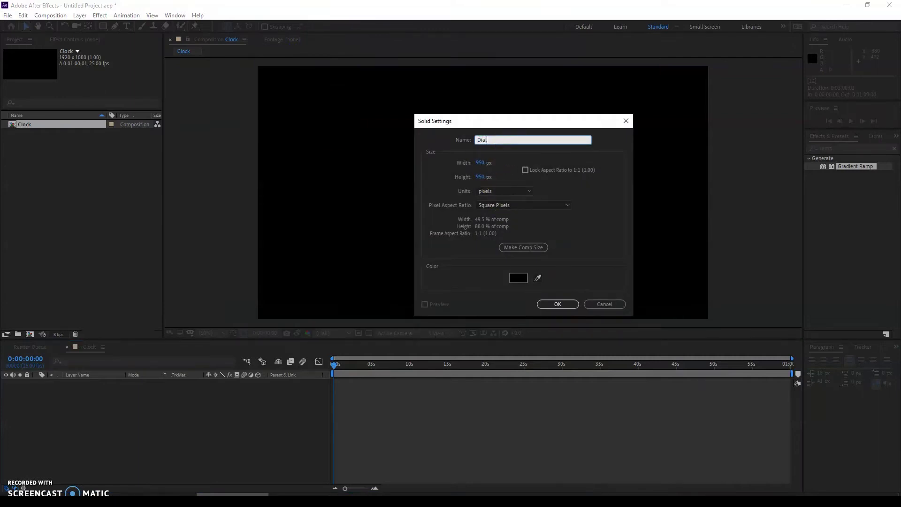
click(483, 164)
key(Tab)
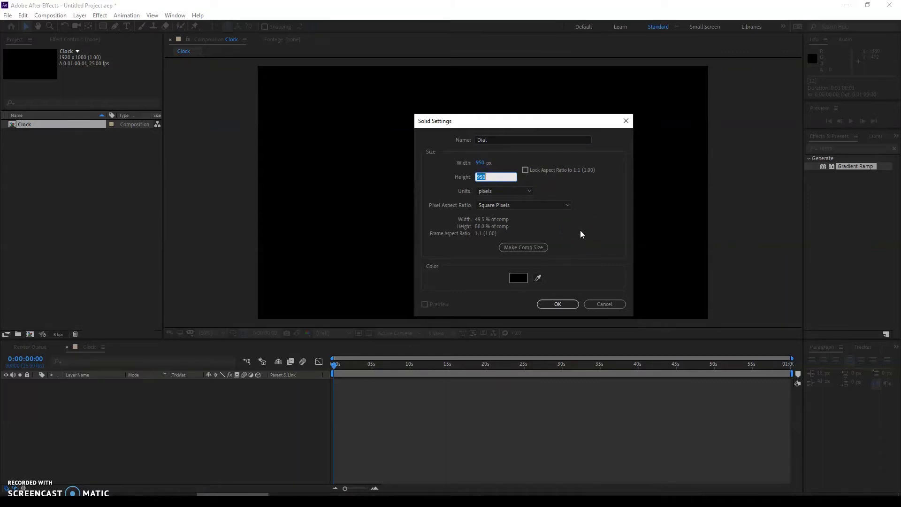
click(562, 304)
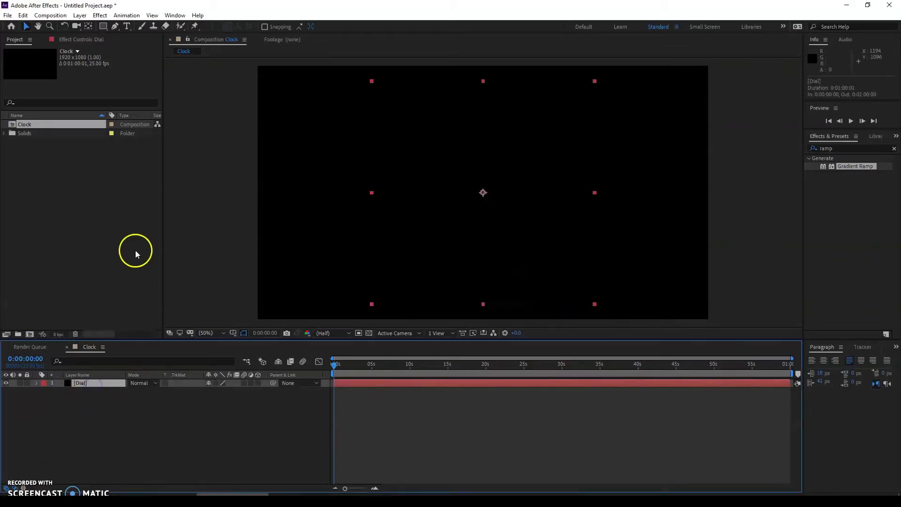
Add a full-size ellipse mask to the Dial layer to make it a circle.
click(104, 27)
drag(105, 30, 134, 47)
double_click(104, 28)
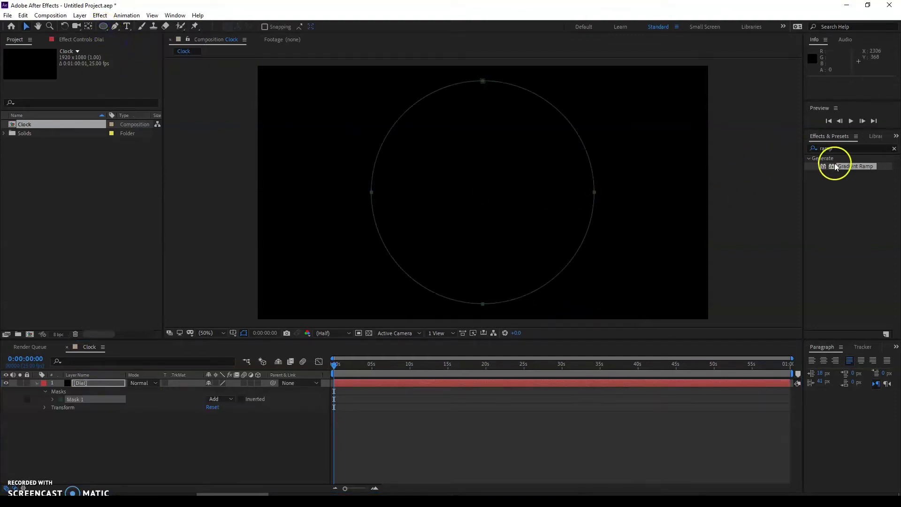
Apply Gradient Ramp to Dial with Start of Ramp at 475,475 and Radial Ramp shape.
drag(845, 166, 557, 181)
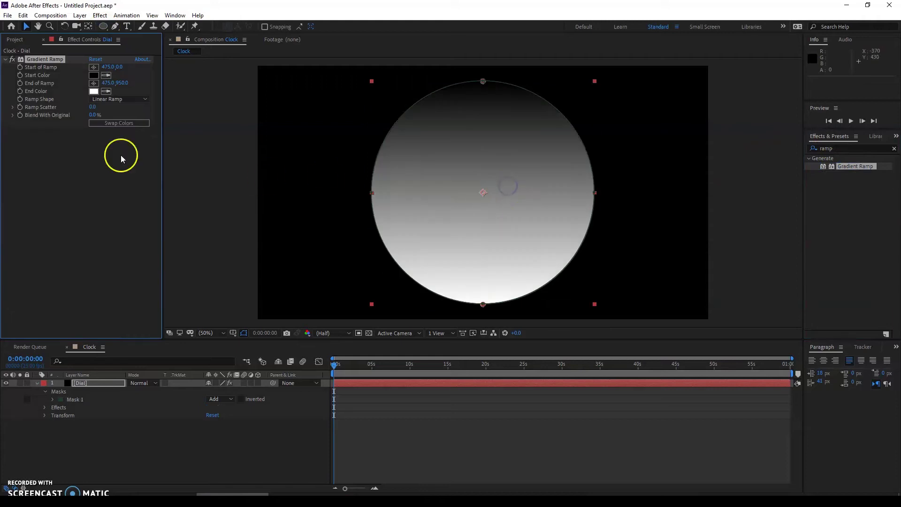
click(117, 67)
text(950)
text(475)
key(Return)
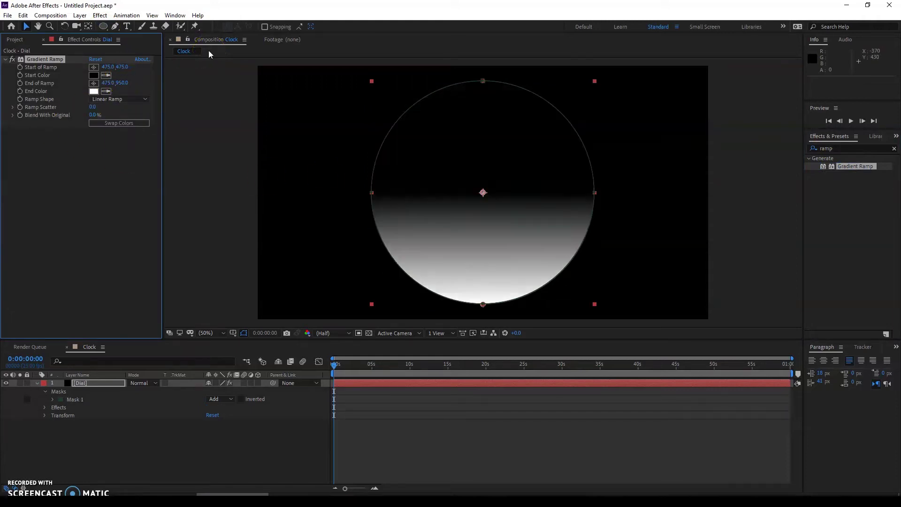
click(121, 100)
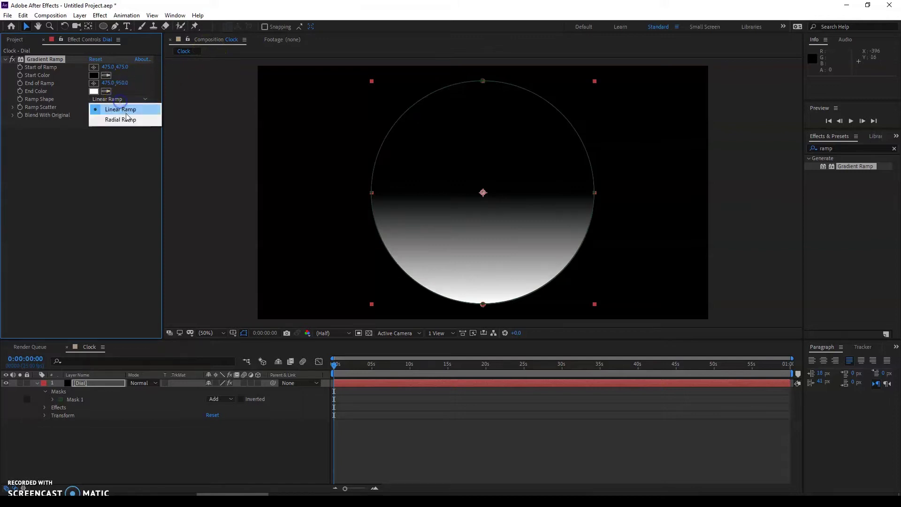
click(123, 118)
Swap the gradient colours so white is central, and set End of Ramp Y to 1500.
click(114, 123)
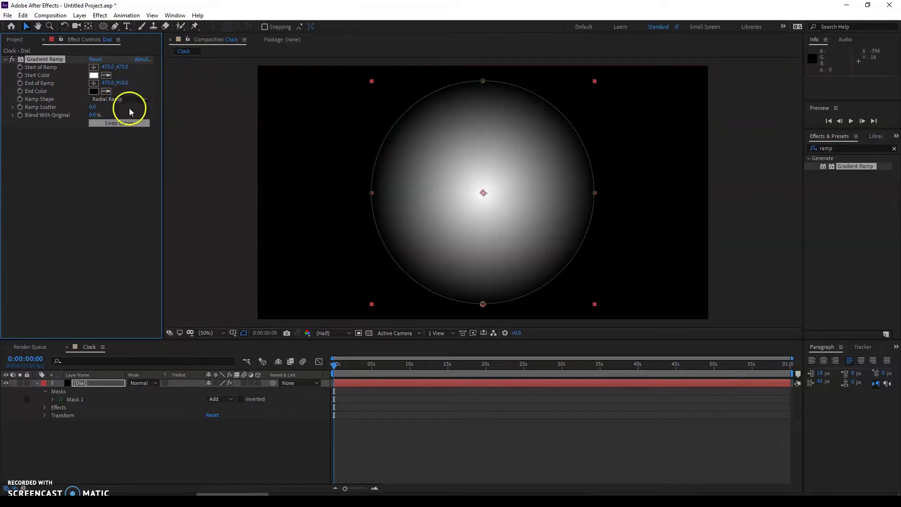
click(121, 83)
text(0)
key(Return)
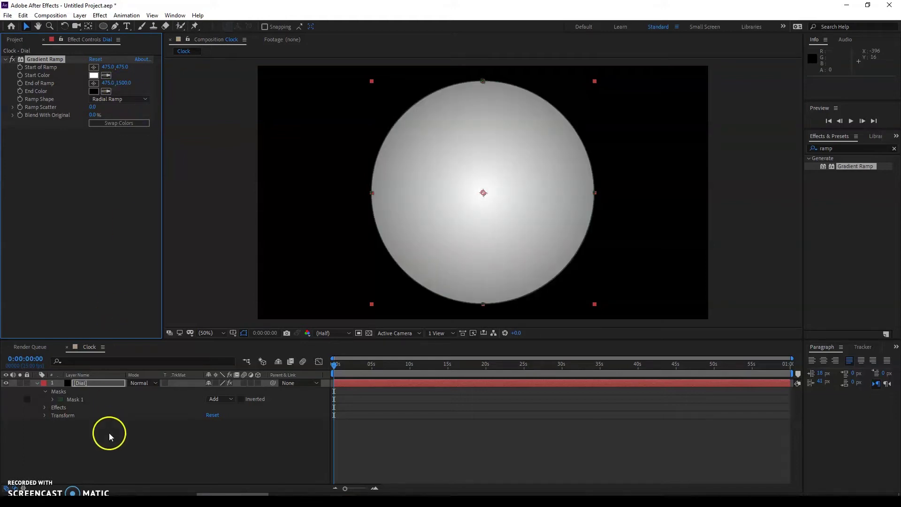
click(110, 459)
click(36, 383)
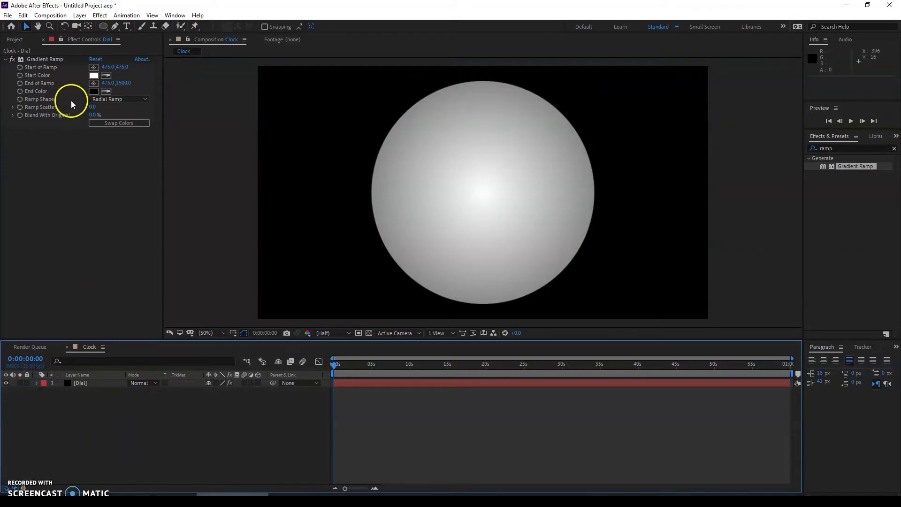
click(79, 15)
Add another new black solid layer to the Clock composition.
mouse_move(83, 24)
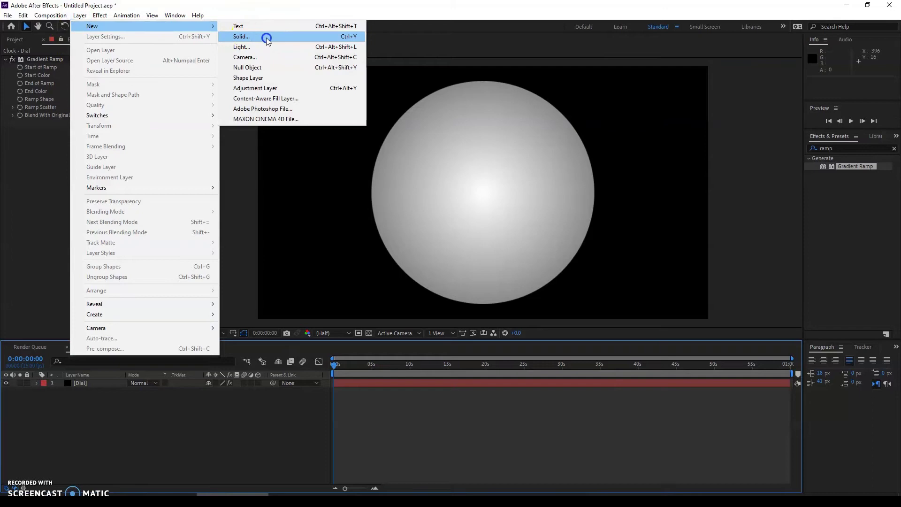
click(237, 36)
click(558, 303)
Mask the solid with a full rectangle mask and narrow it into a thin vertical strip.
click(103, 27)
drag(103, 27, 123, 34)
double_click(103, 27)
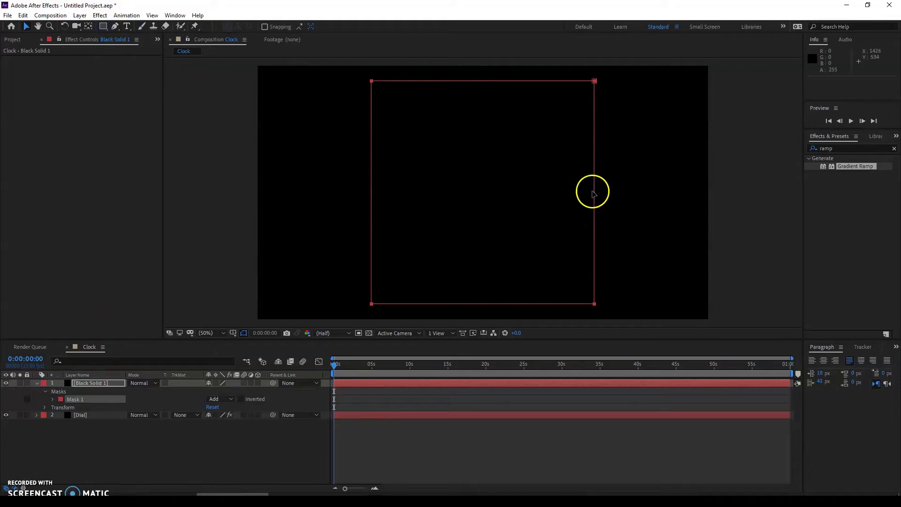
double_click(593, 192)
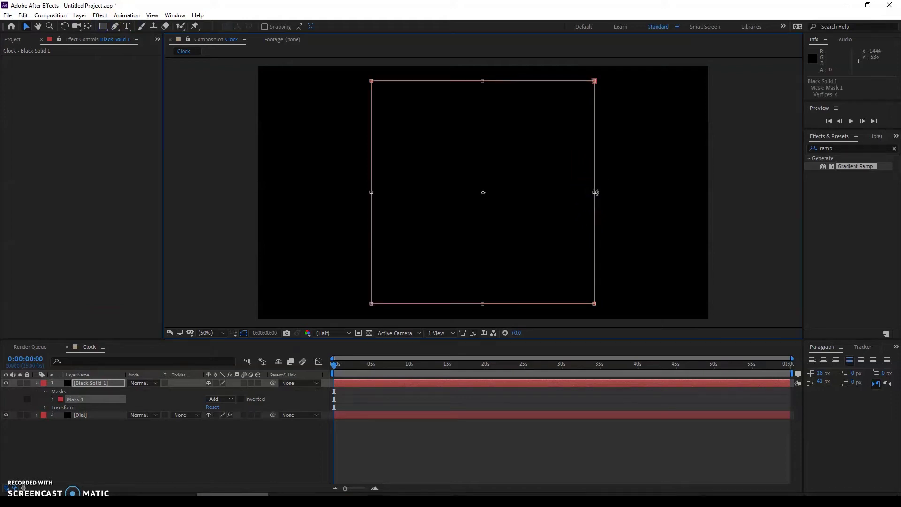
drag(595, 193, 485, 205)
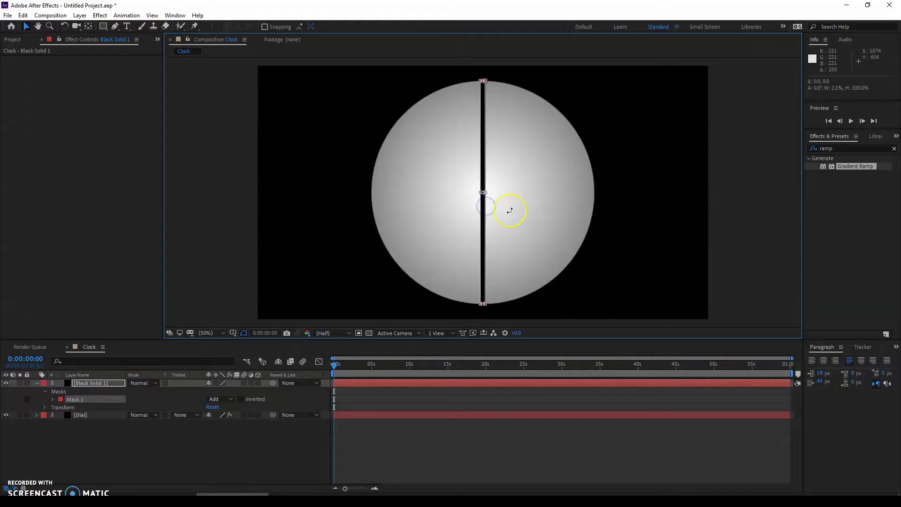
key(period)
key(period)
key(period)
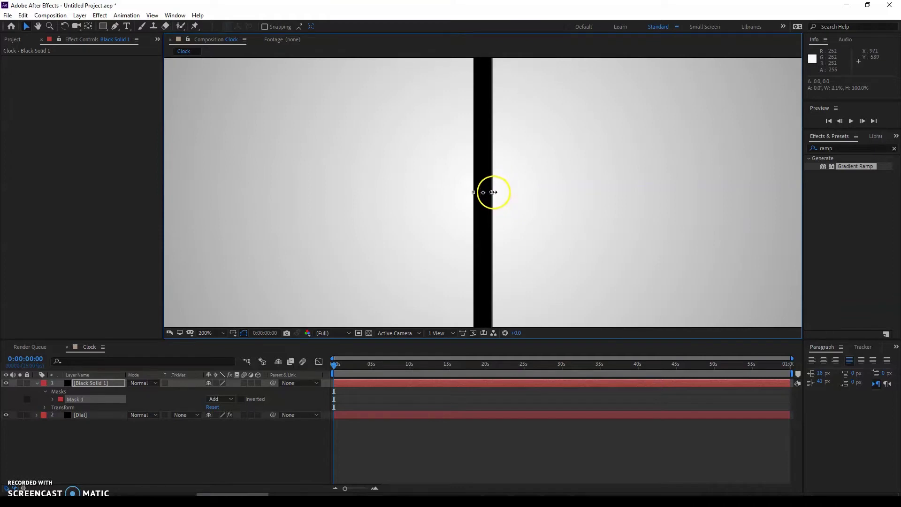
drag(491, 193, 489, 193)
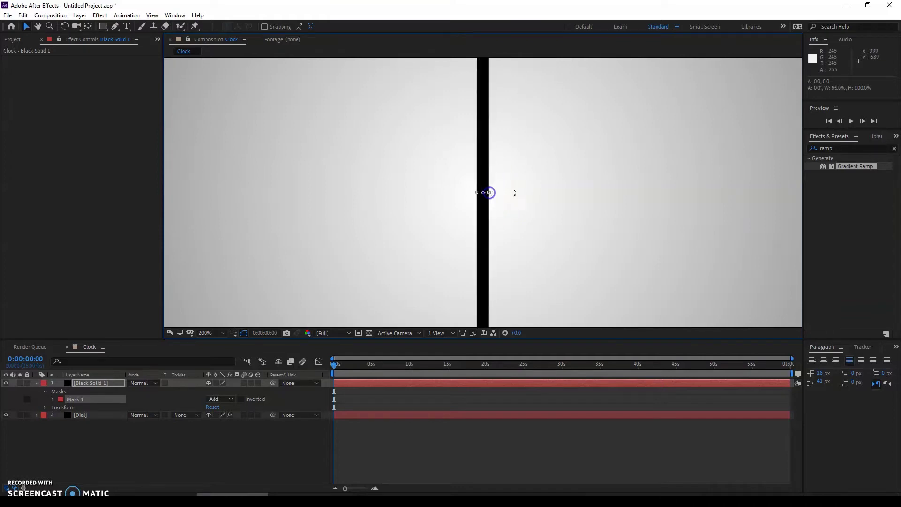
Shorten the strip into a short tick mark at the top of the dial.
key(comma)
key(comma)
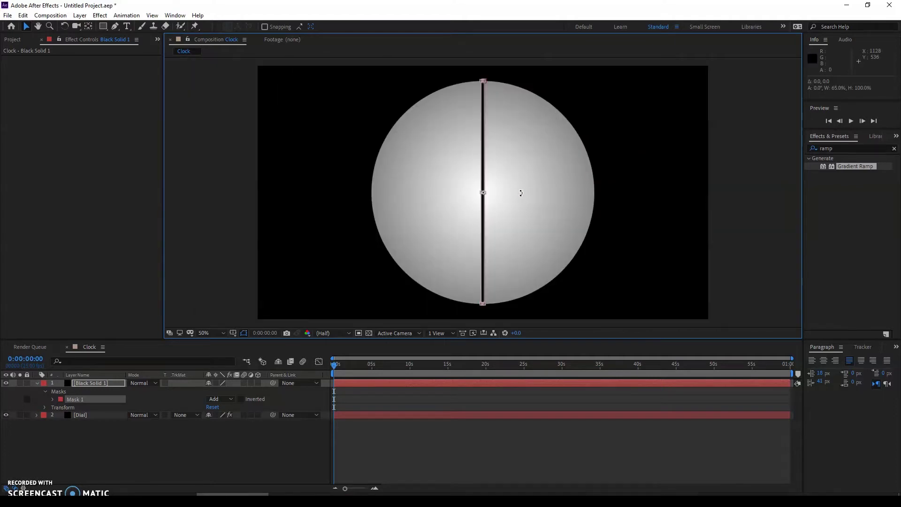
key(period)
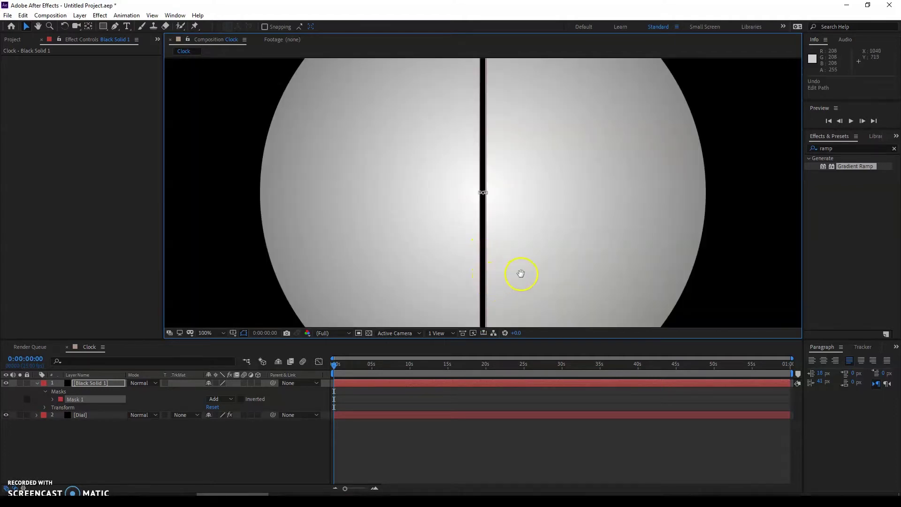
drag(521, 272, 521, 193)
drag(482, 294, 476, 67)
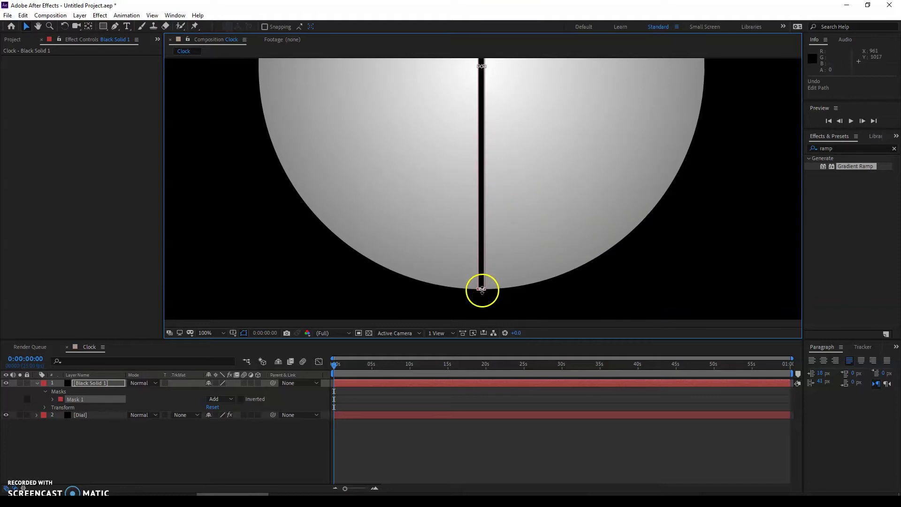
scroll(477, 70, up, 5)
drag(476, 75, 482, 140)
drag(481, 90, 482, 152)
click(482, 139)
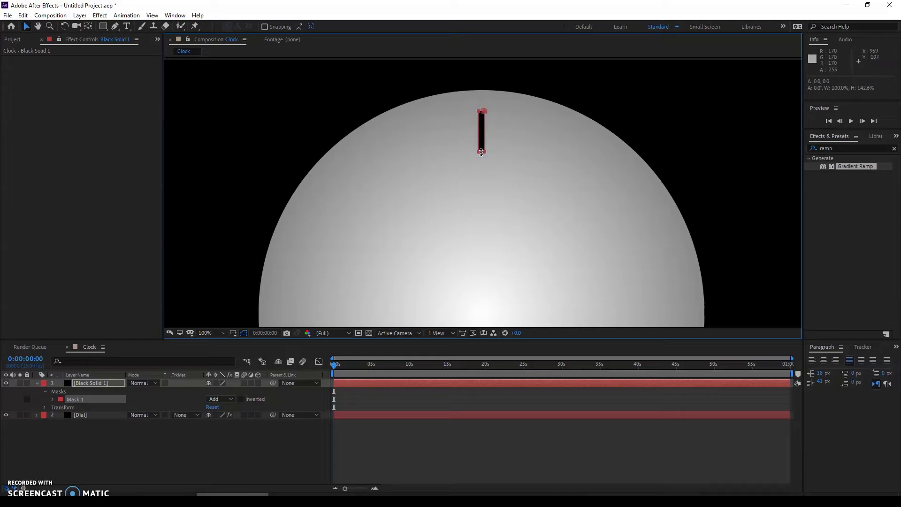
Duplicate the tick mark layer twice.
click(92, 384)
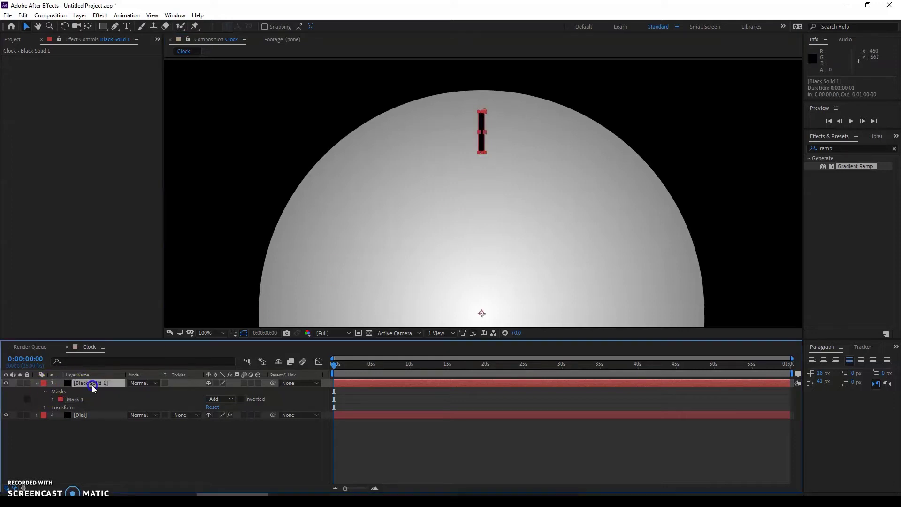
key(ctrl+d)
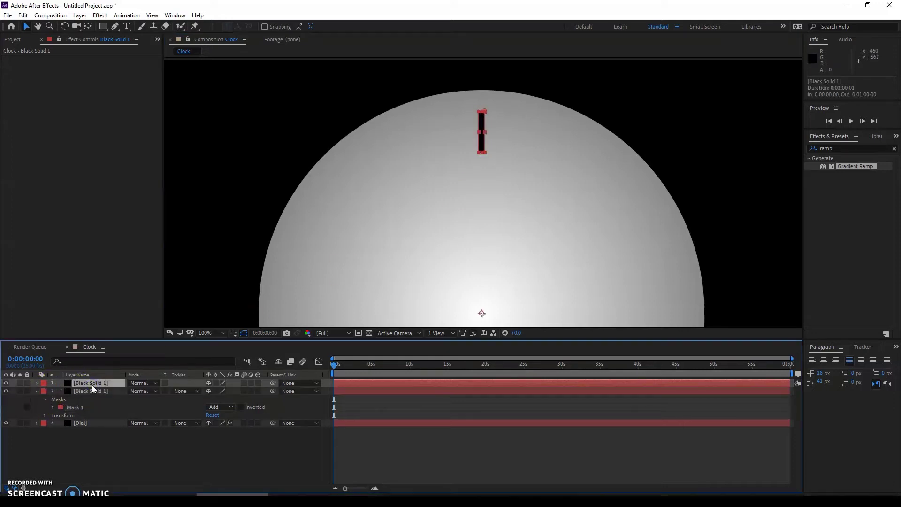
key(ctrl+d)
key(ctrl+d)
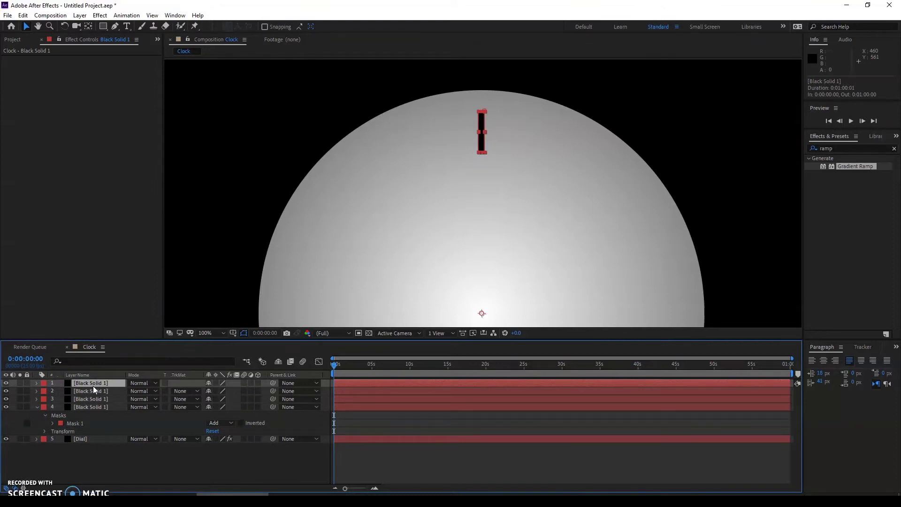
Add a null object layer and name it Master.
click(80, 15)
mouse_move(92, 26)
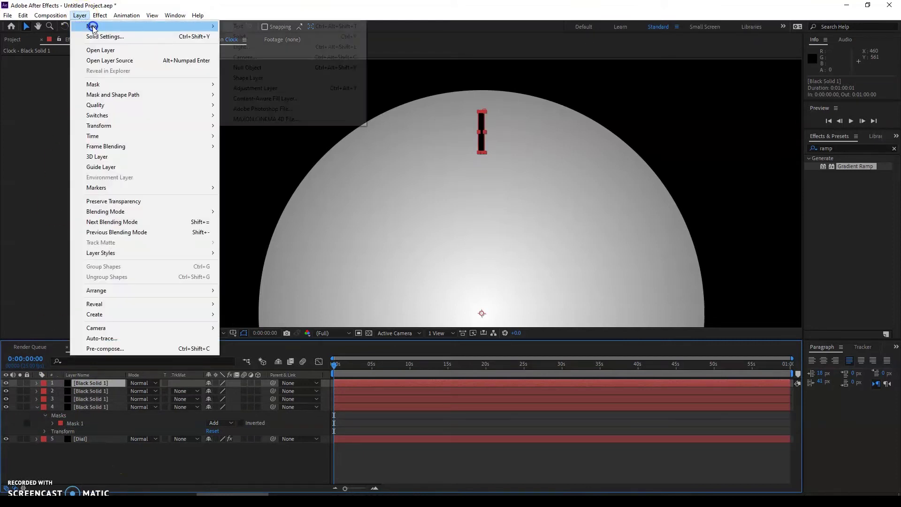
click(278, 72)
key(Return)
text(Master)
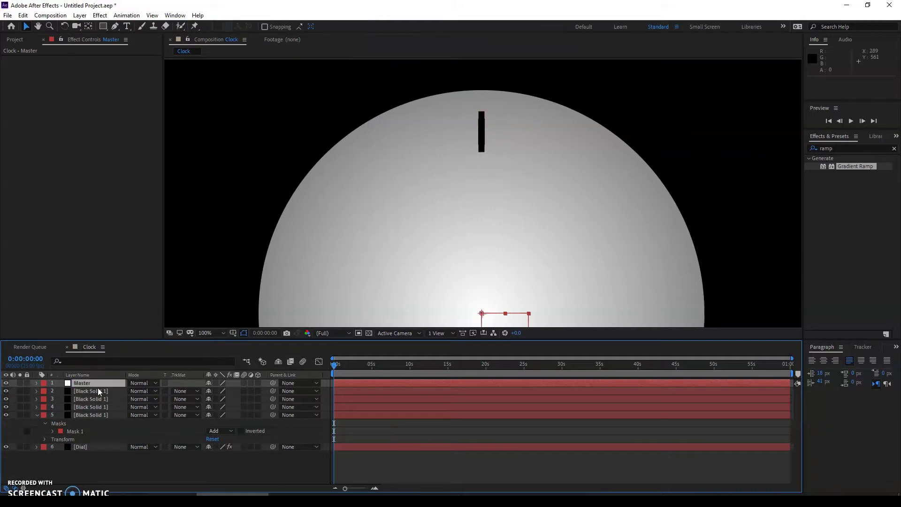
Parent the selected tick solids to the Master null.
click(101, 391)
shift+click(104, 412)
drag(273, 391, 101, 385)
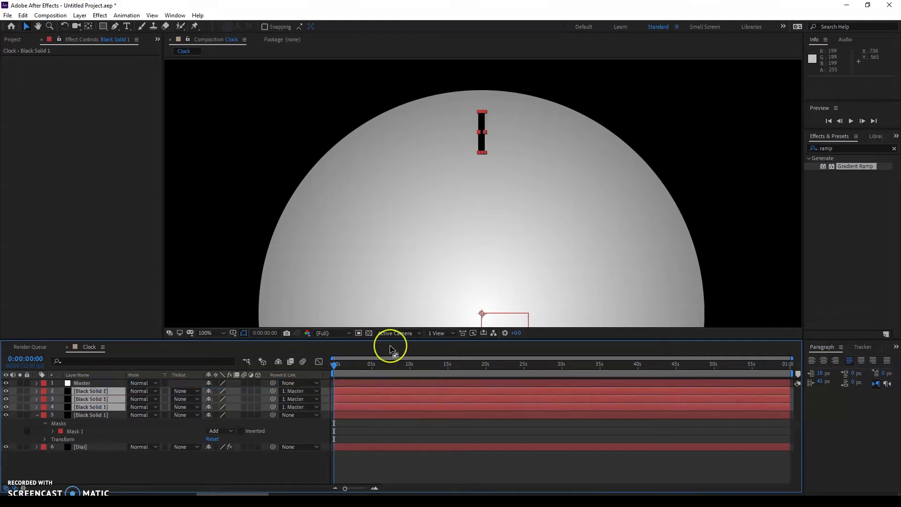
key(comma)
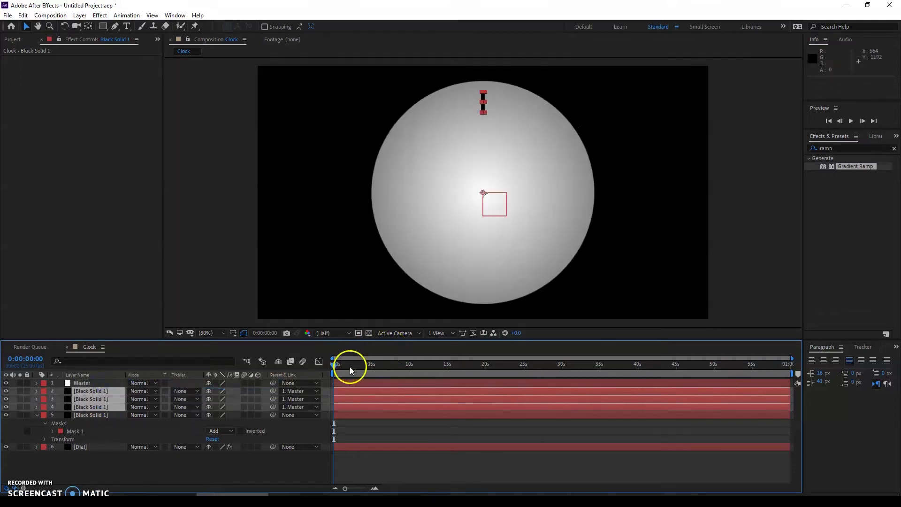
Rotate Master to 90° and unparent layer 2 to fix its tick at 3 o'clock.
click(96, 384)
key(r)
click(218, 391)
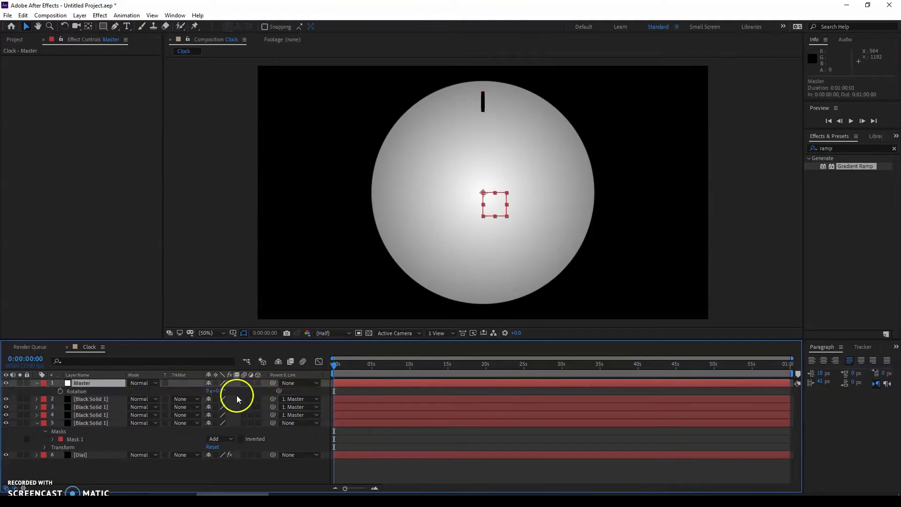
text(90)
key(Return)
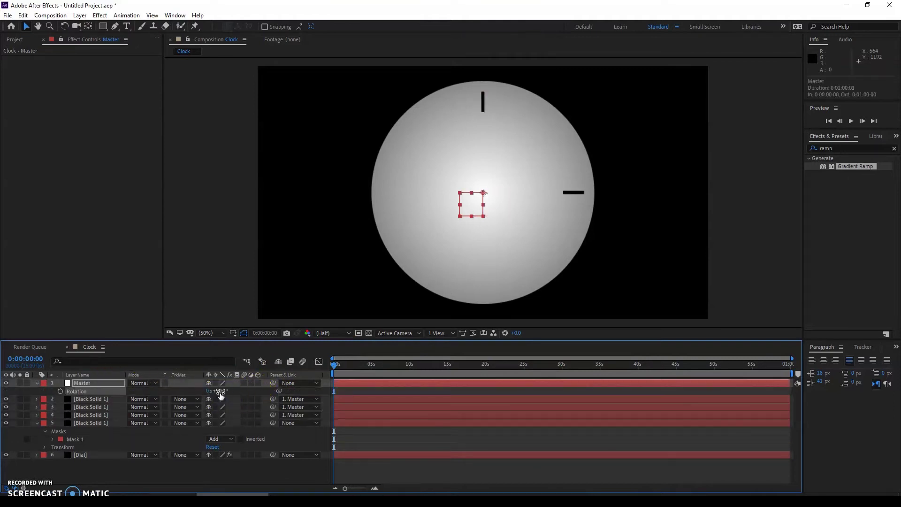
click(294, 402)
click(288, 408)
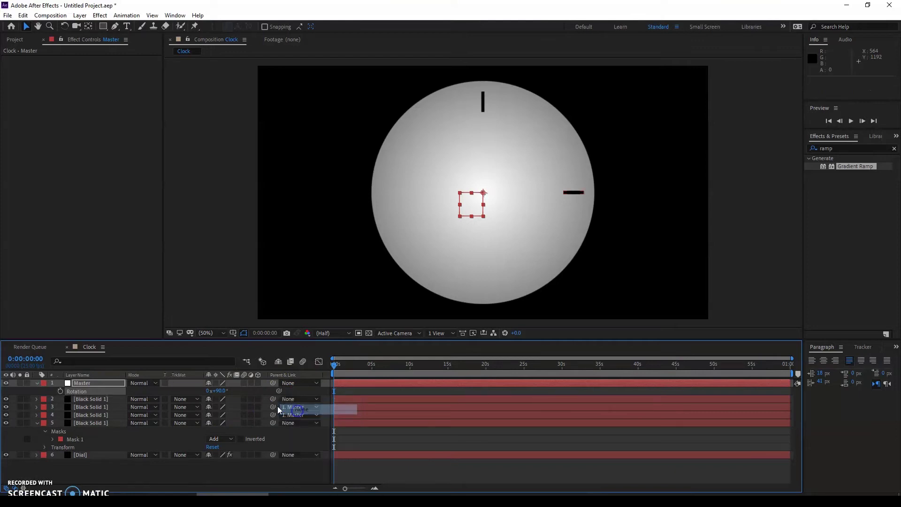
Rotate Master to 180° and unparent layer 3 to fix its tick at 6 o'clock.
click(224, 390)
text(180)
key(Return)
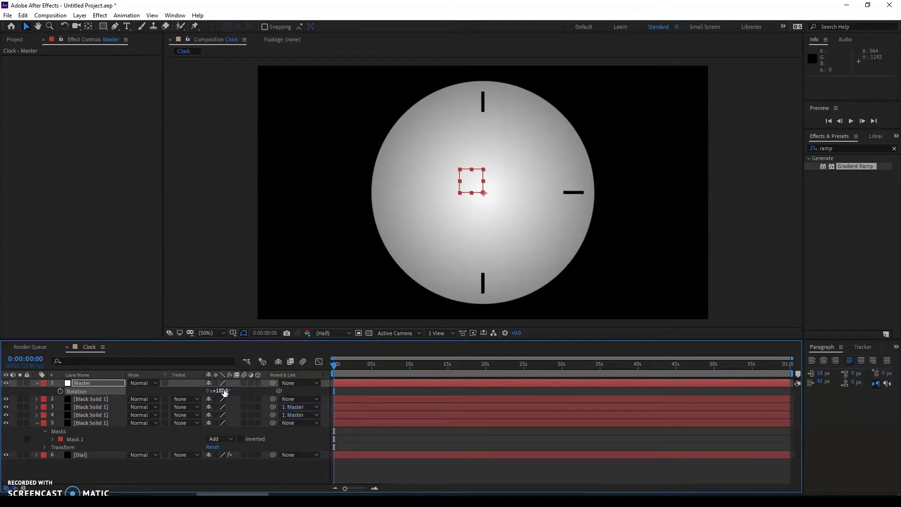
click(293, 407)
click(288, 414)
Rotate Master to 270°, unparent layer 4, then reset Master's rotation to 0°.
click(223, 391)
key(Return)
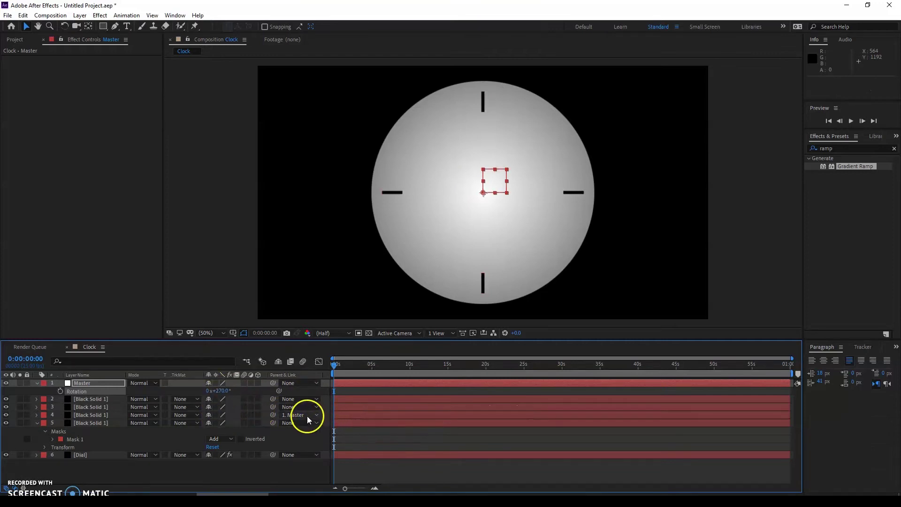
click(308, 416)
click(311, 343)
click(222, 392)
key(Return)
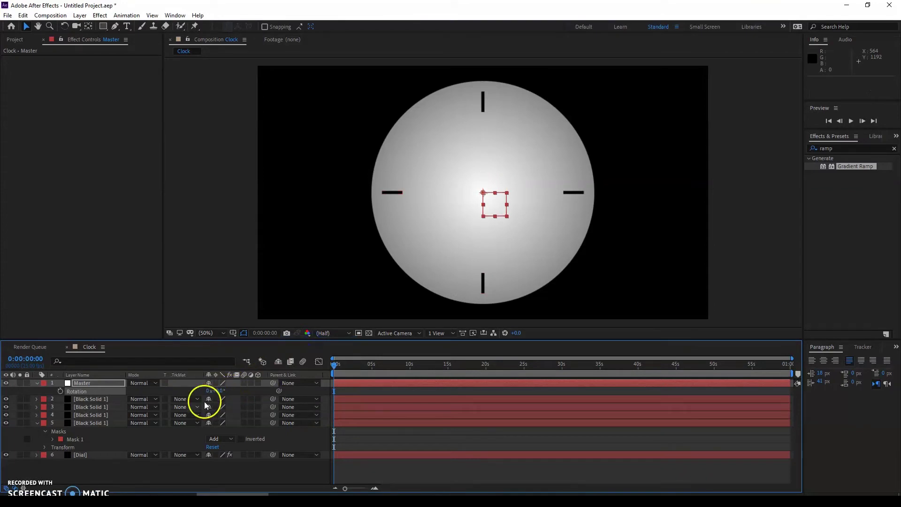
Rename the tick layers 3, 6, 9 and 12.
click(90, 400)
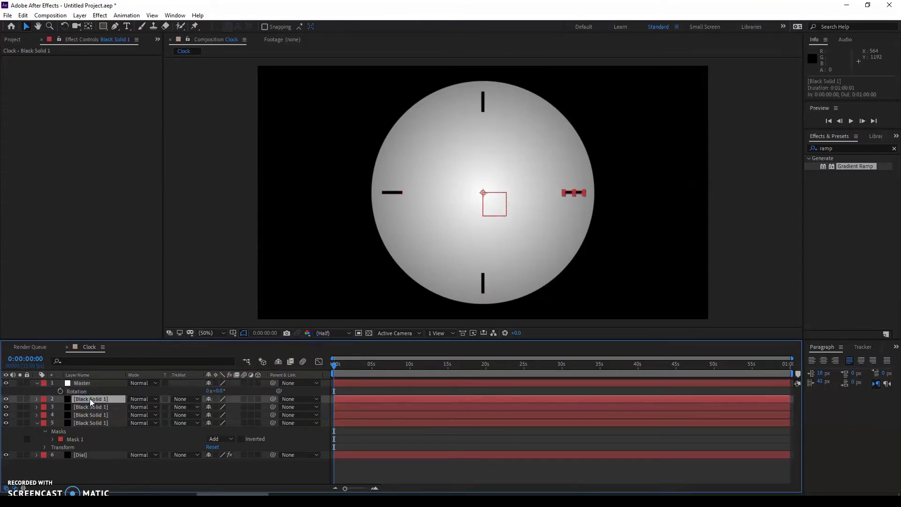
key(Return)
text(3)
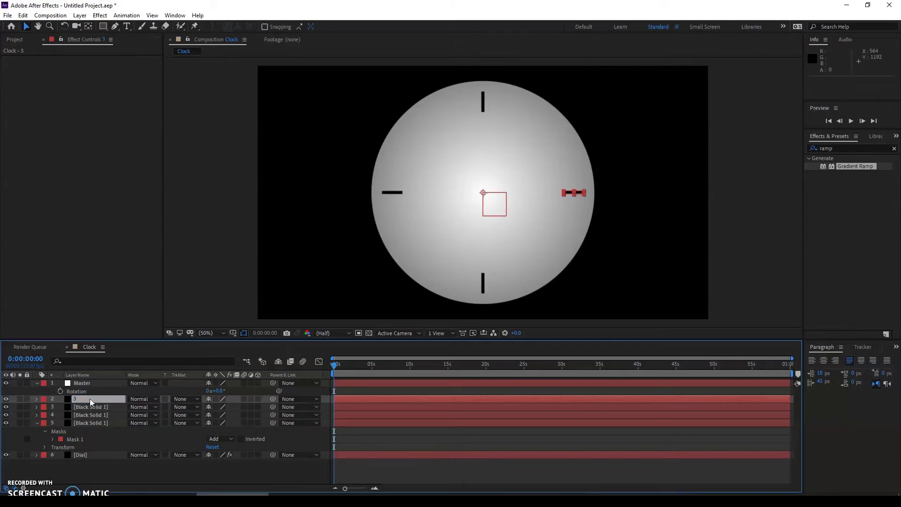
click(88, 408)
key(Return)
text(6)
click(89, 415)
key(Return)
text(9)
key(Return)
click(94, 423)
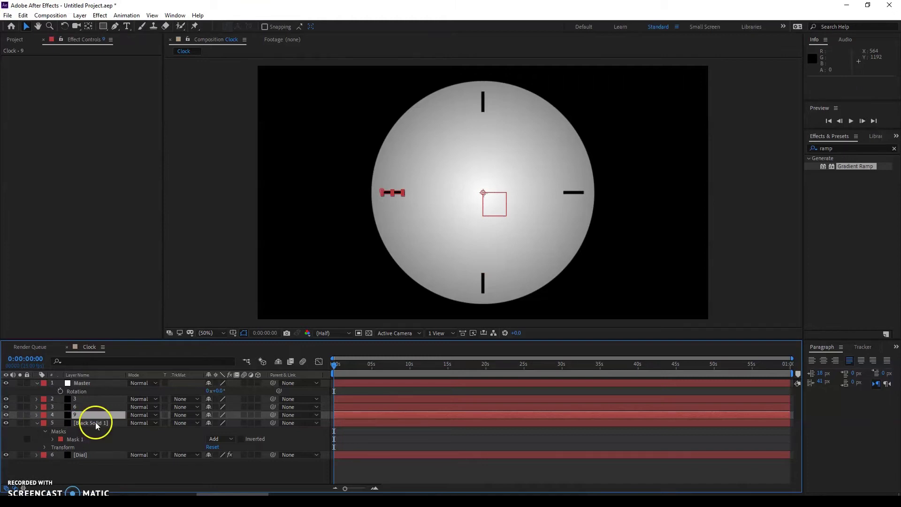
key(Return)
text(12)
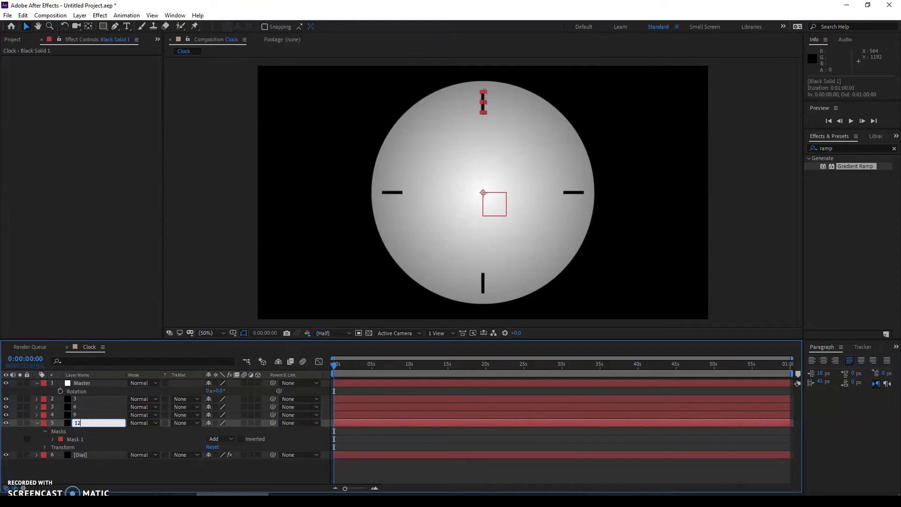
key(Return)
Duplicate the 12 tick layer and move the copy just below Master for renaming.
key(ctrl+d)
drag(87, 423, 85, 398)
key(Return)
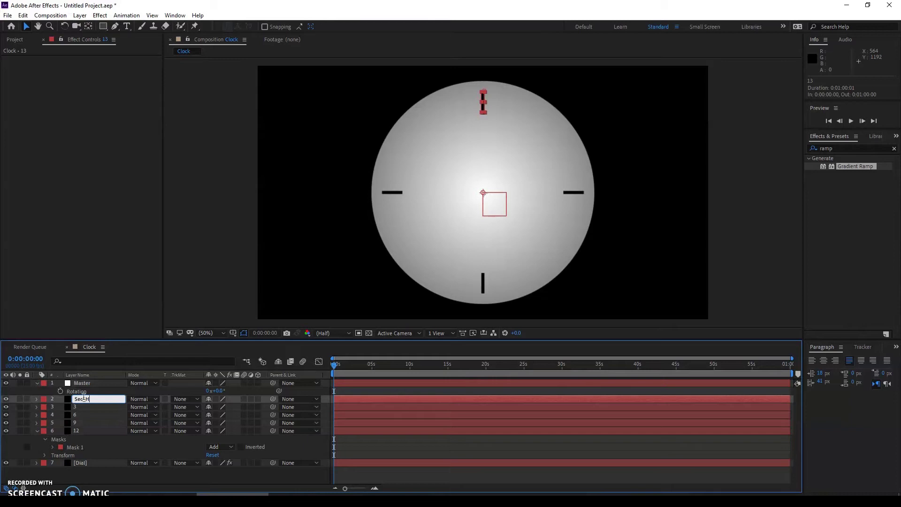
Name the duplicate Sec_H and duplicate the mask on the 12 tick layer.
key(Return)
click(86, 431)
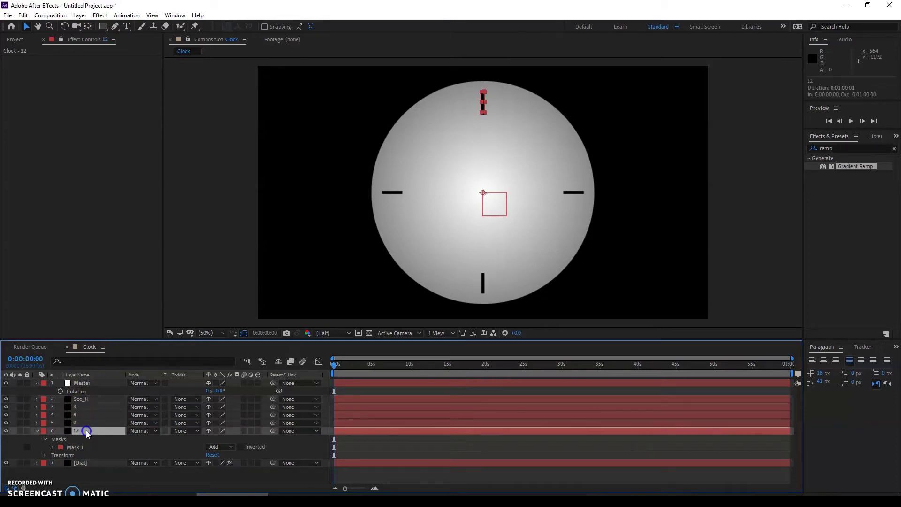
click(77, 448)
key(ctrl+d)
Nudge the two 12 tick masks apart into a double bar, then mark ticks and Dial shy.
click(420, 153)
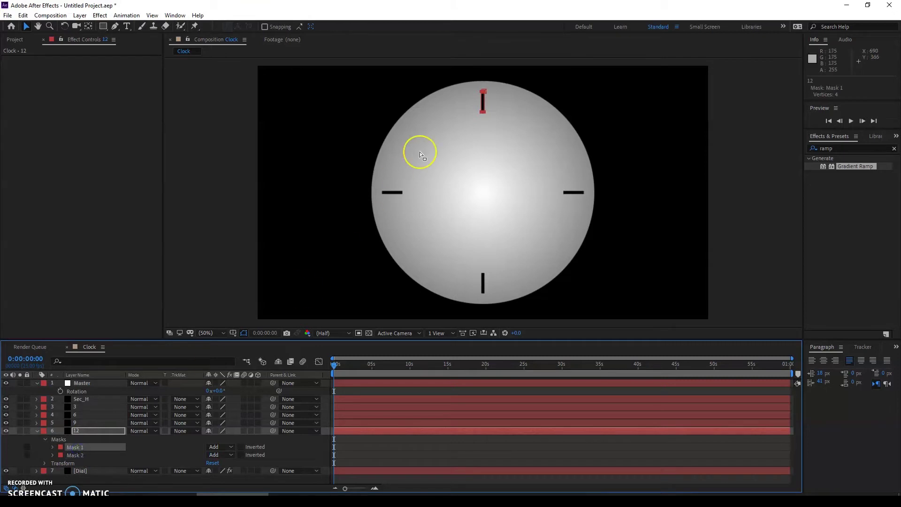
key(period)
key(h)
drag(542, 72, 484, 288)
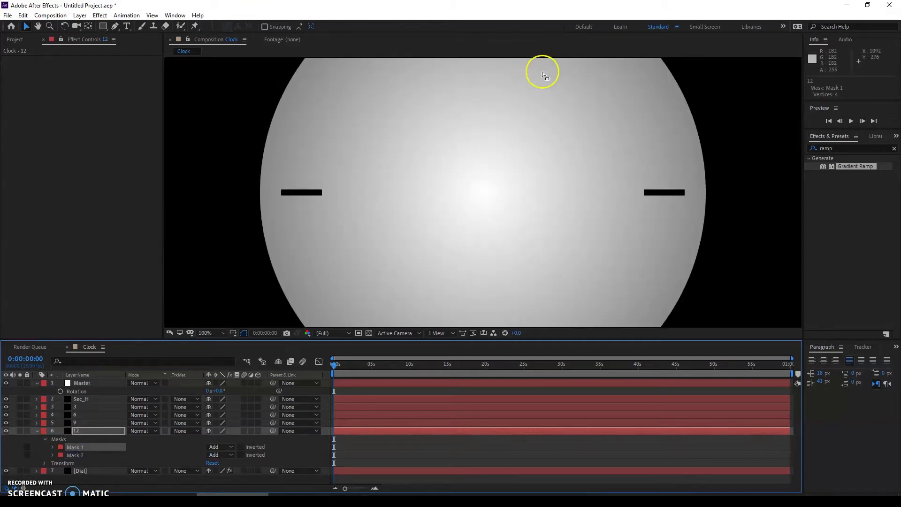
key(v)
key(shift+Left)
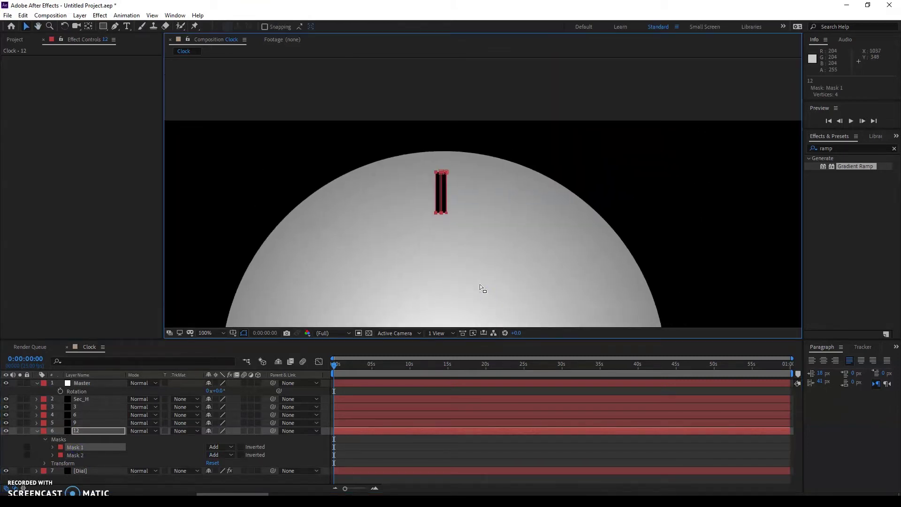
click(75, 455)
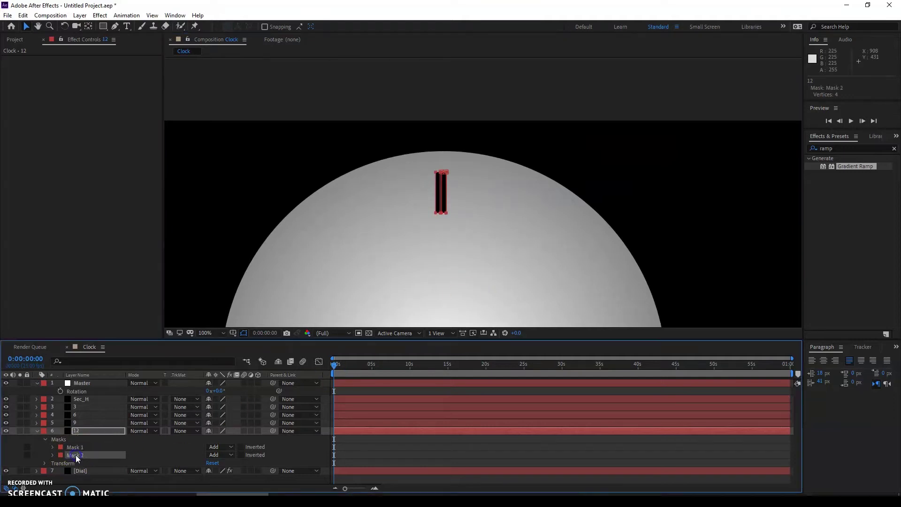
key(shift+Right)
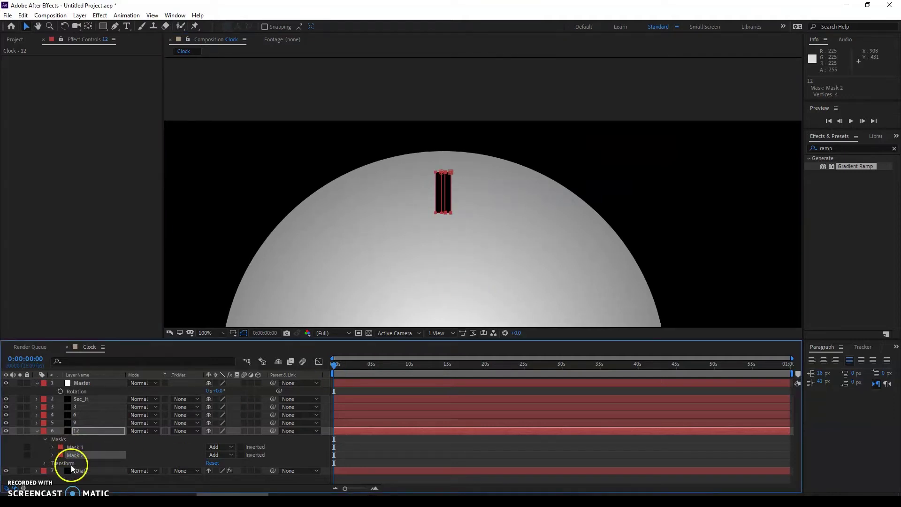
click(36, 431)
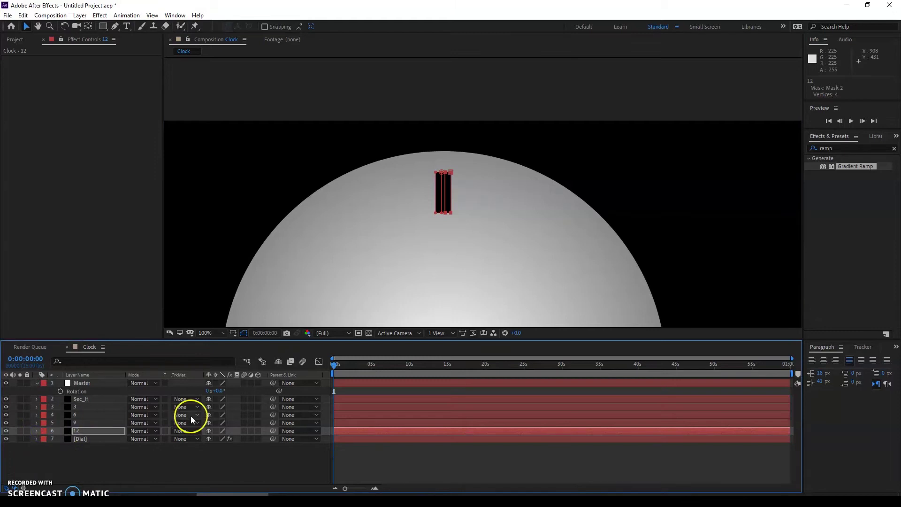
drag(209, 407, 208, 439)
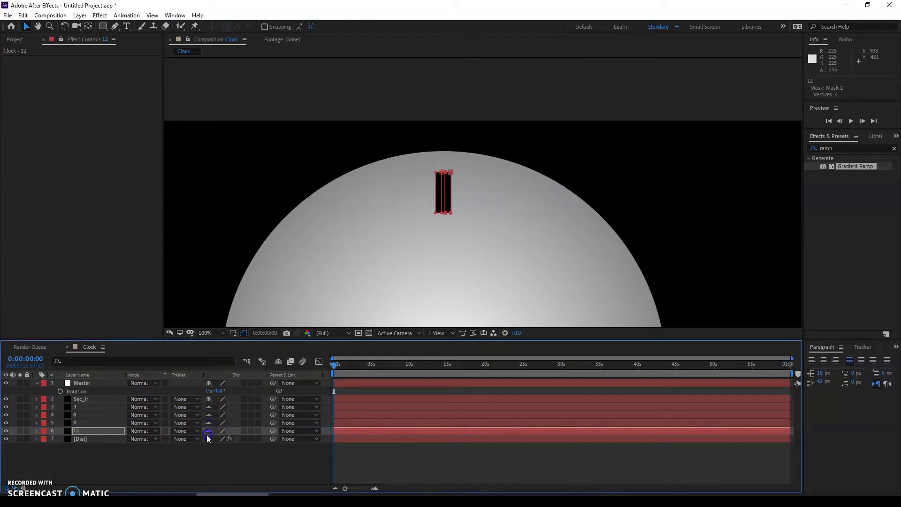
Hide shy layers and stretch the Sec_H mask down to the dial centre as a long hand.
click(278, 361)
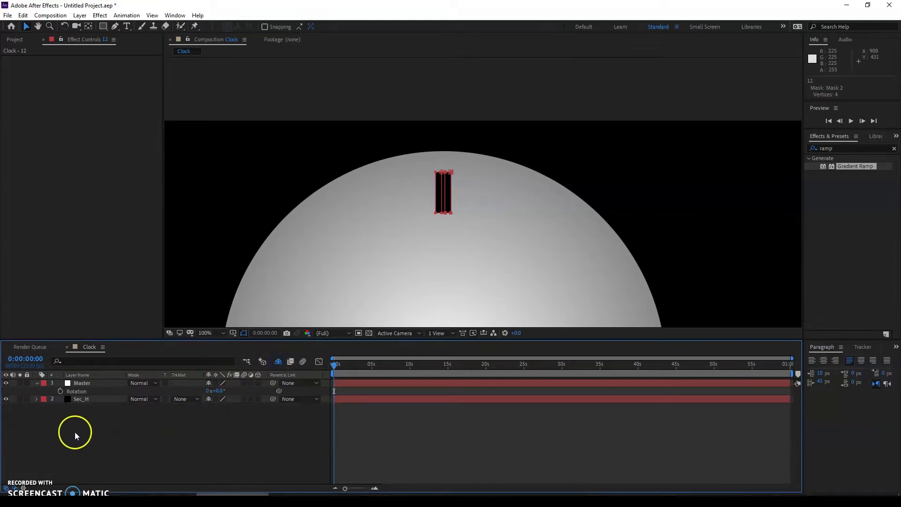
click(88, 397)
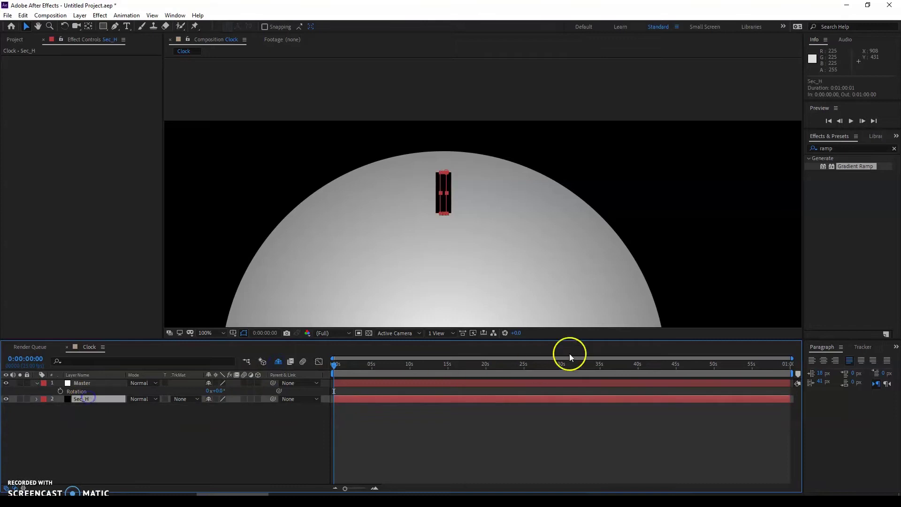
click(443, 174)
drag(443, 172, 441, 203)
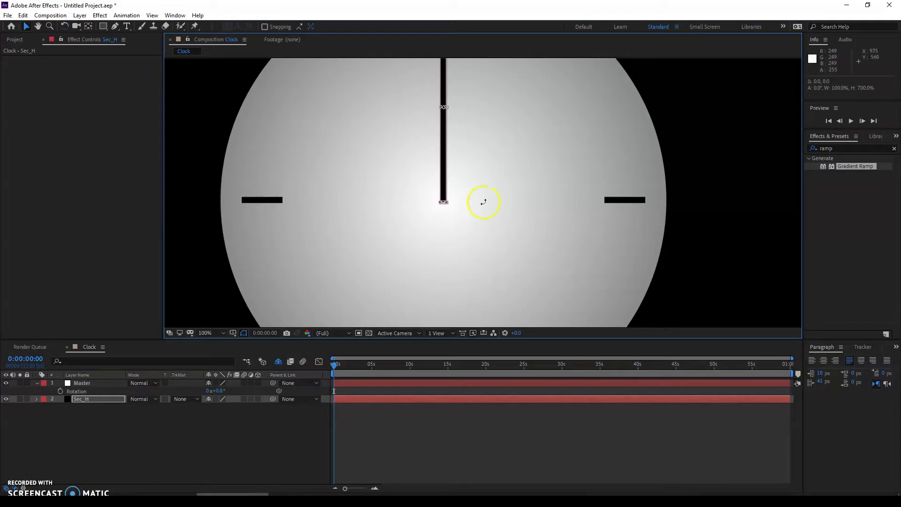
drag(483, 201, 474, 270)
click(94, 461)
click(99, 399)
Duplicate Sec_H as Min_H and shorten the minute hand from its top.
key(ctrl+d)
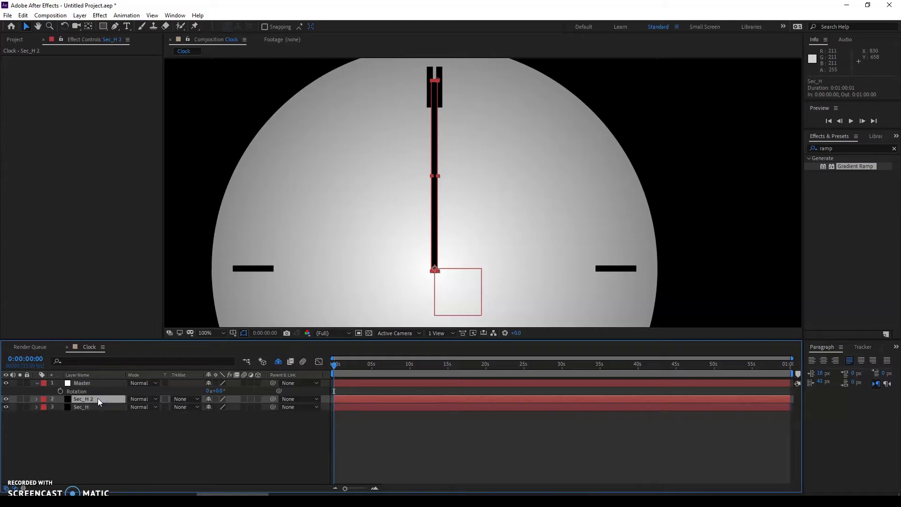
key(Return)
text(Min_H)
click(438, 177)
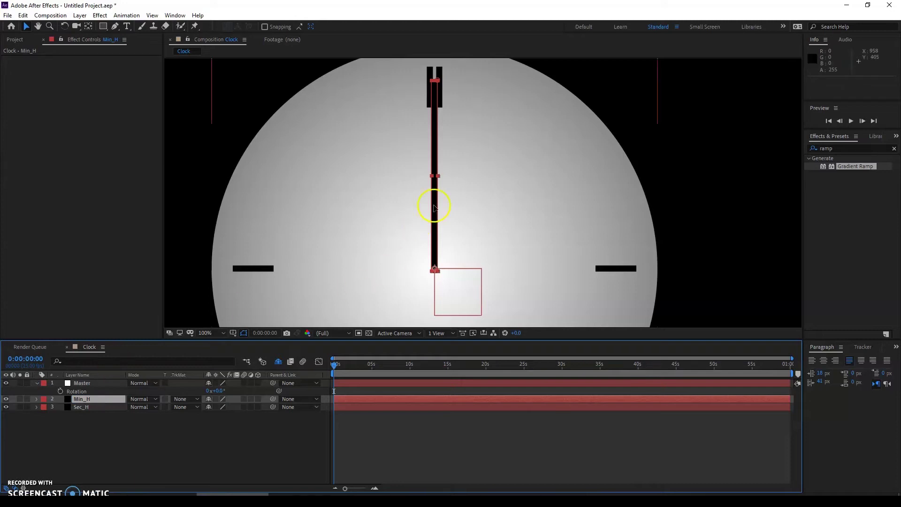
drag(439, 177, 439, 177)
mouse_move(435, 80)
mouse_down()
mouse_move(435, 110)
mouse_move(434, 99)
mouse_up()
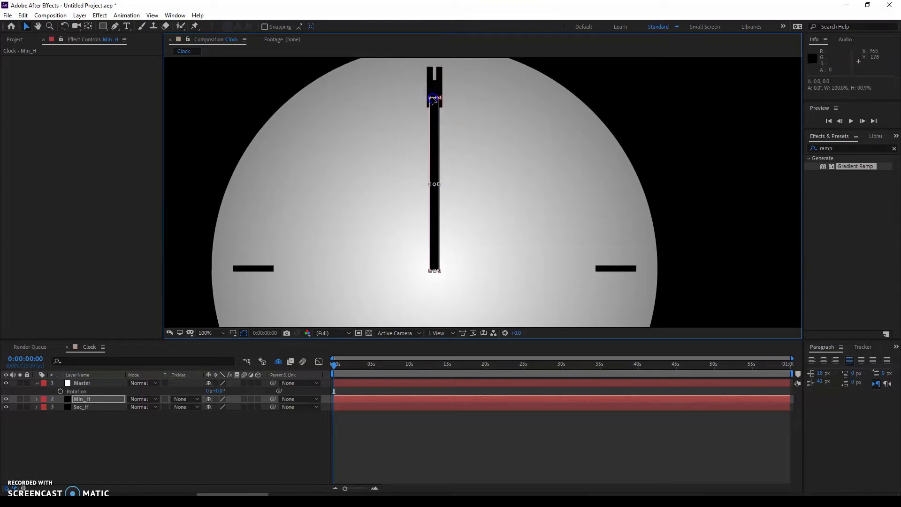
Duplicate Min_H and name the copy Hrs_H.
click(89, 399)
key(ctrl+d)
key(Return)
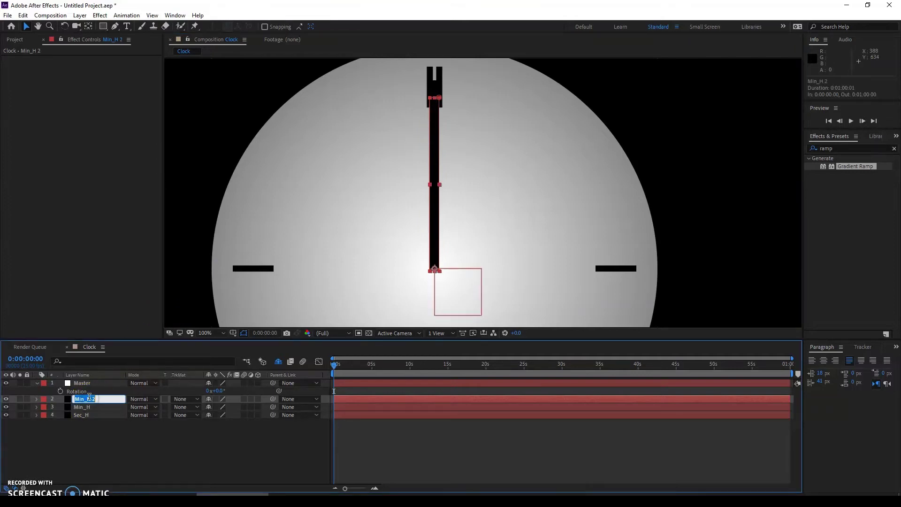
text(Hrs_H)
key(Return)
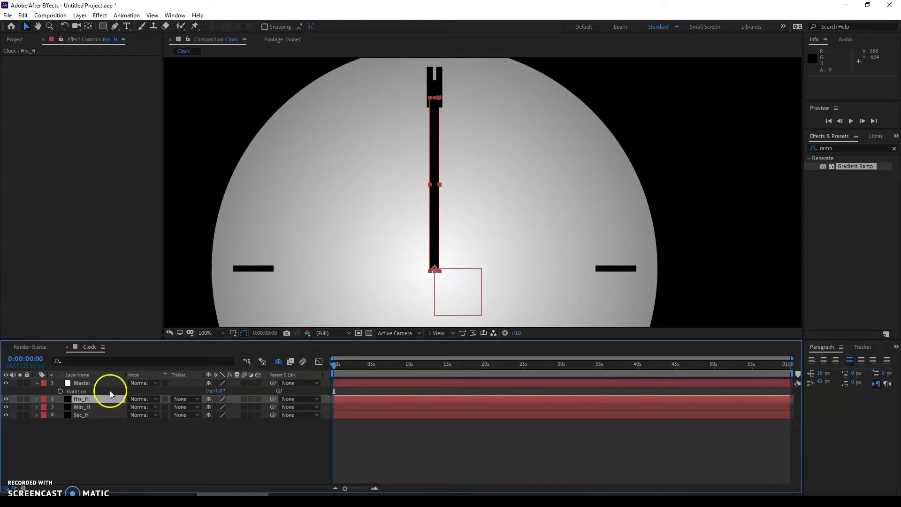
Widen and shorten the Hrs_H mask, then move Sec_H to the top of the hands.
click(439, 183)
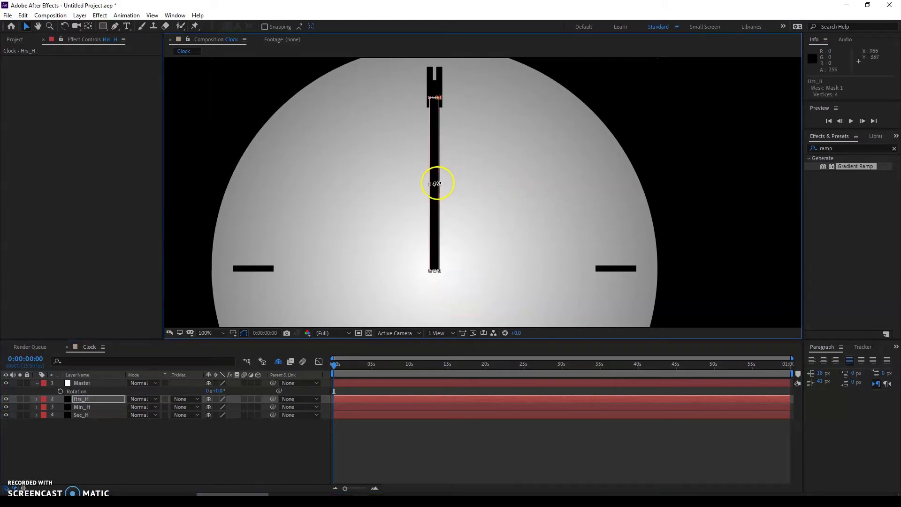
drag(440, 184, 444, 184)
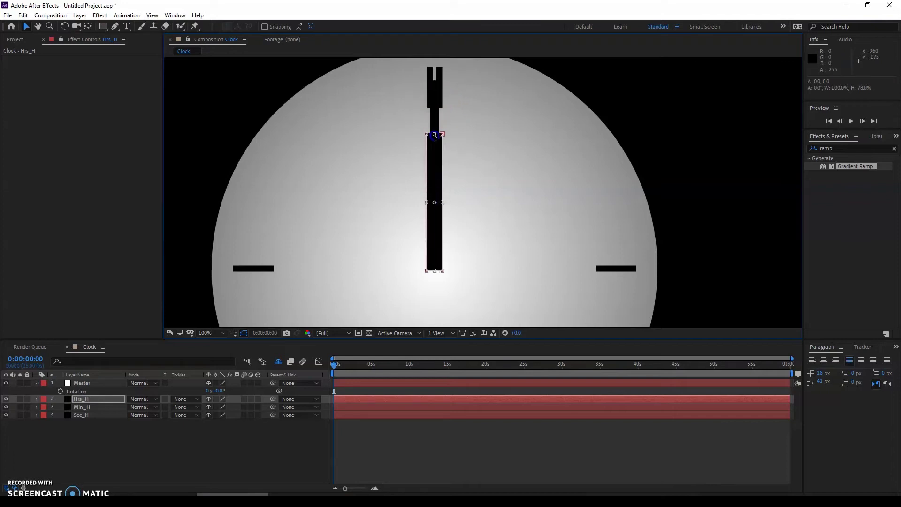
drag(442, 100, 435, 134)
key(Return)
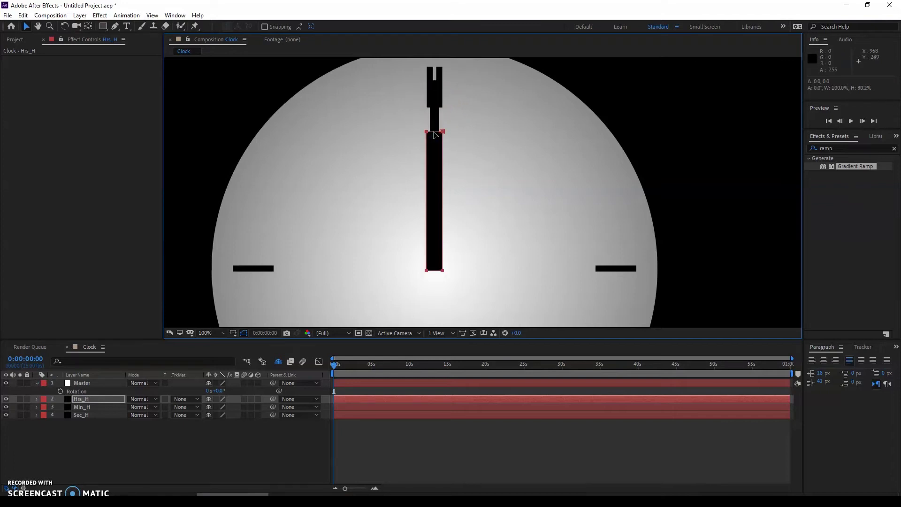
mouse_move(96, 413)
mouse_down()
mouse_move(92, 396)
mouse_move(93, 404)
mouse_up()
Change the Sec_H solid's colour to pure red (FF0000) in Solid Settings.
click(89, 399)
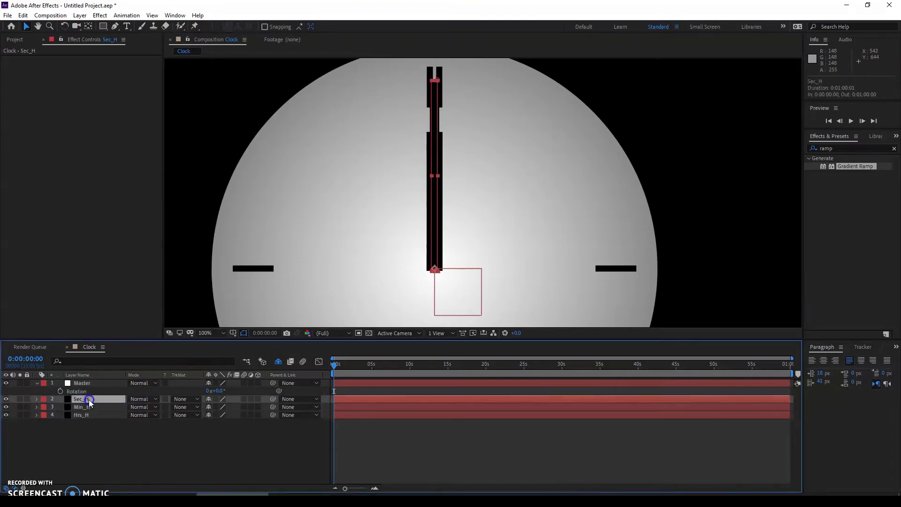
key(ctrl+shift+y)
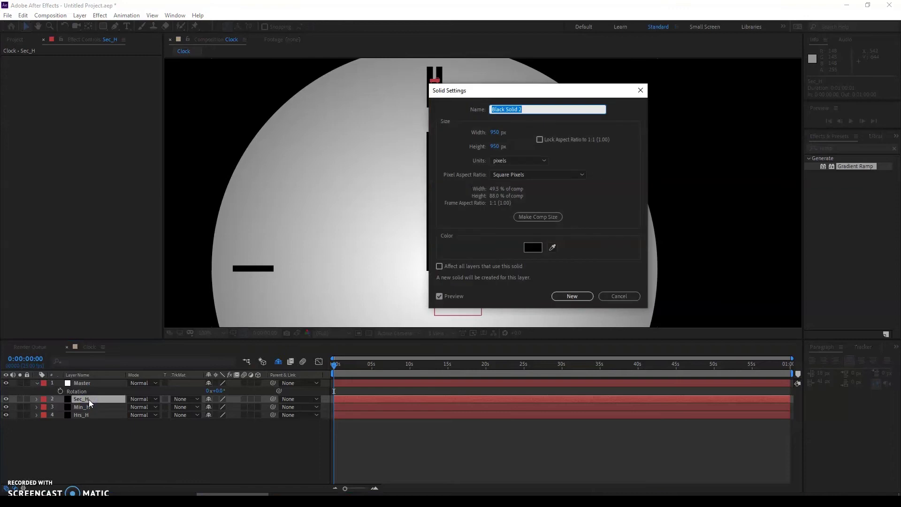
click(539, 249)
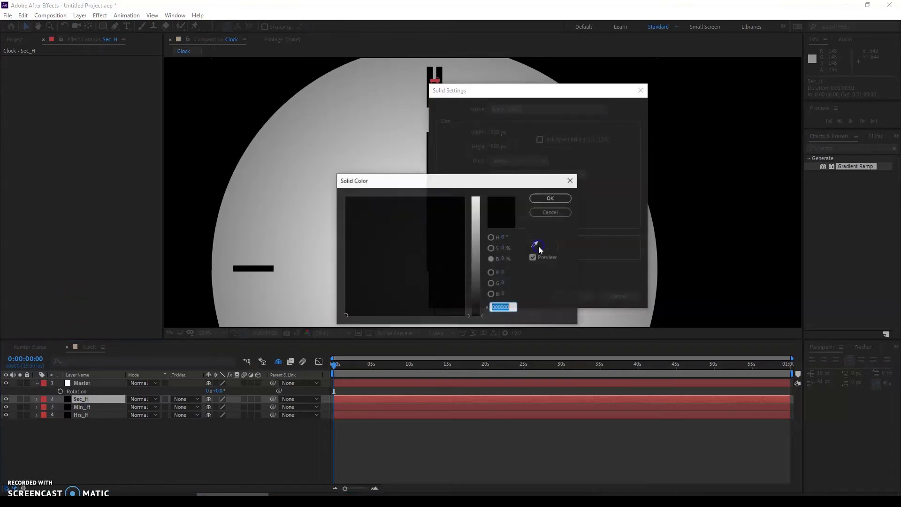
drag(481, 264, 476, 176)
click(451, 205)
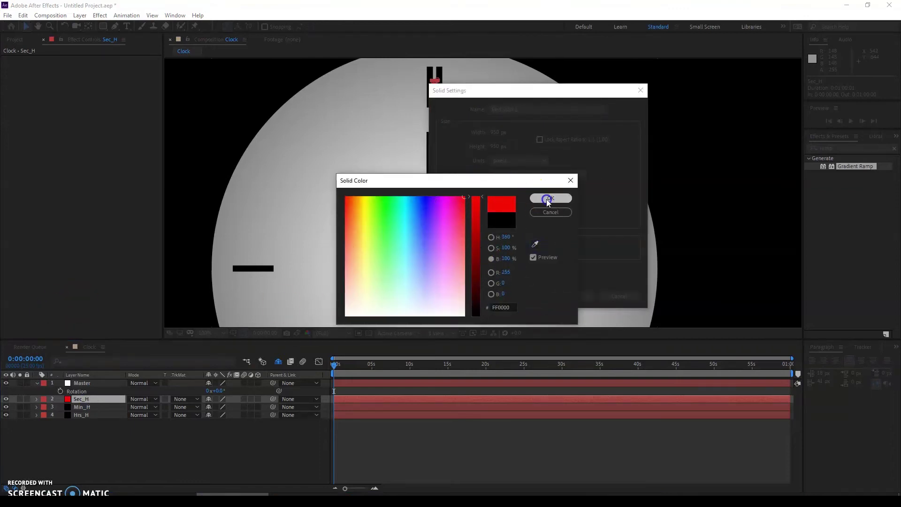
click(551, 198)
click(578, 295)
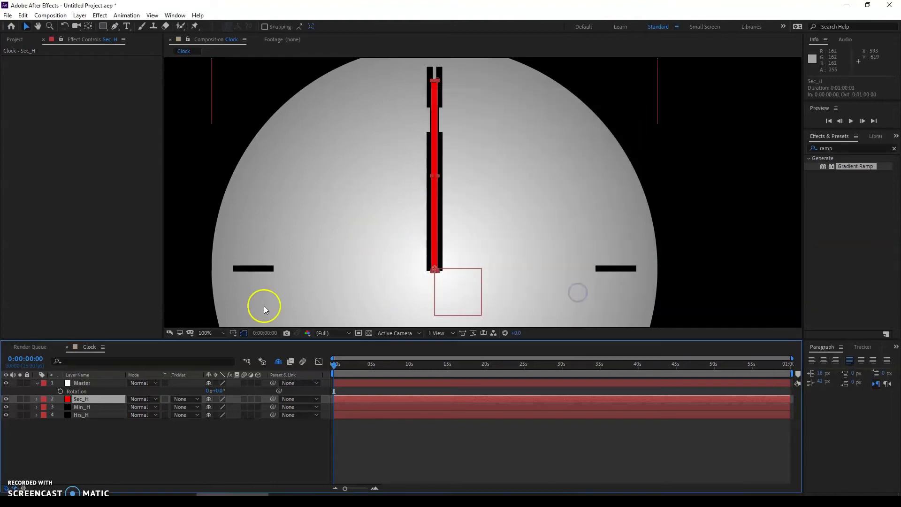
click(89, 399)
Draw a small circular ellipse mask at the base of Sec_H, zoomed in to 200%.
drag(104, 27, 119, 46)
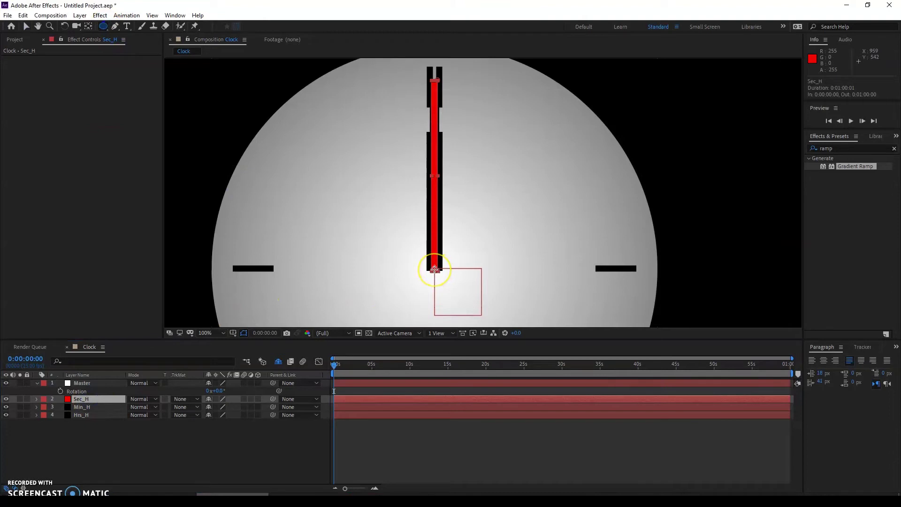
key(period)
drag(436, 289, 471, 145)
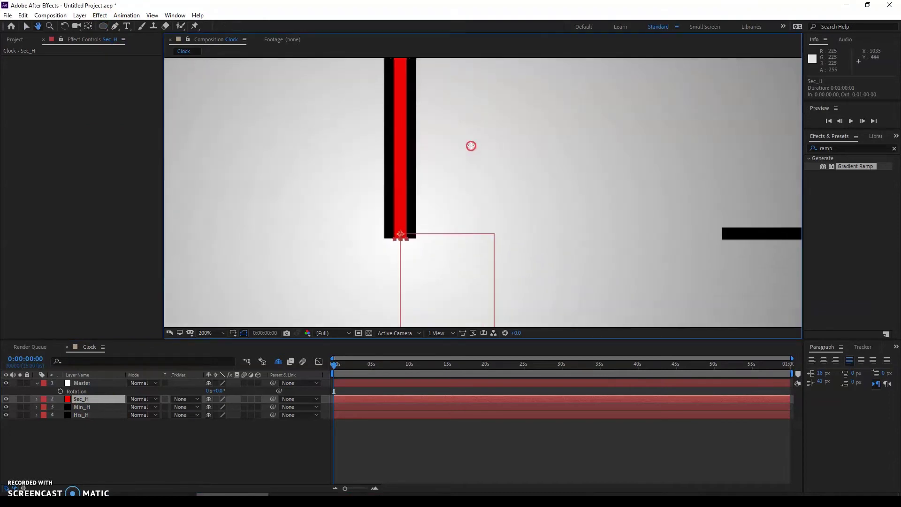
drag(401, 234, 420, 249)
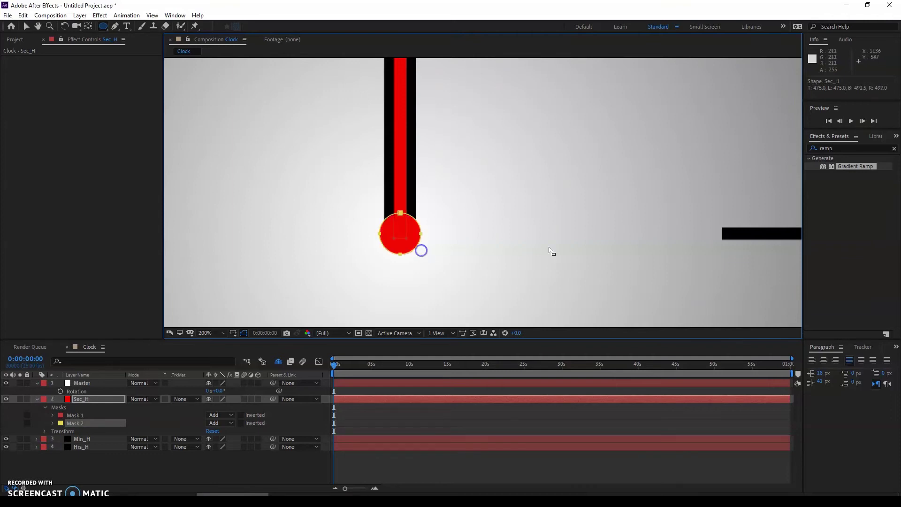
Collapse Sec_H, deselect all layers and zoom back out to see the whole clock.
click(39, 398)
click(104, 446)
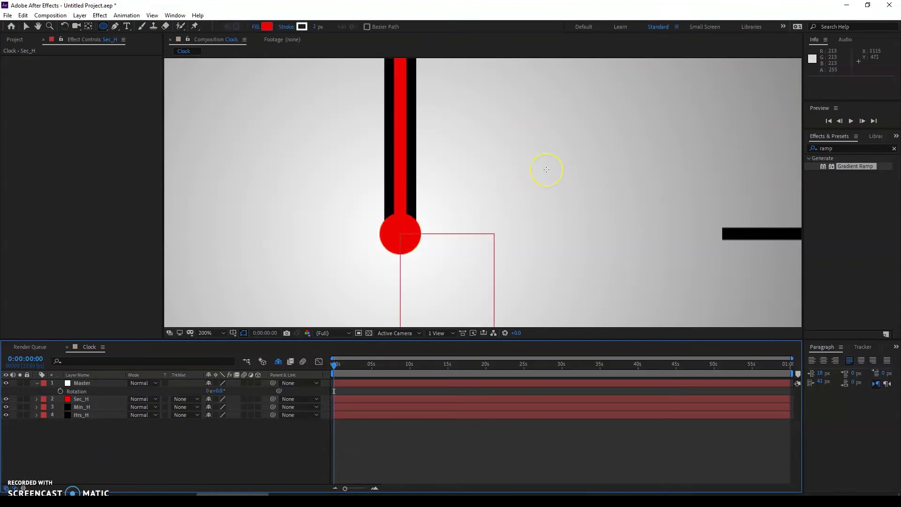
key(comma)
key(h)
drag(505, 188, 507, 224)
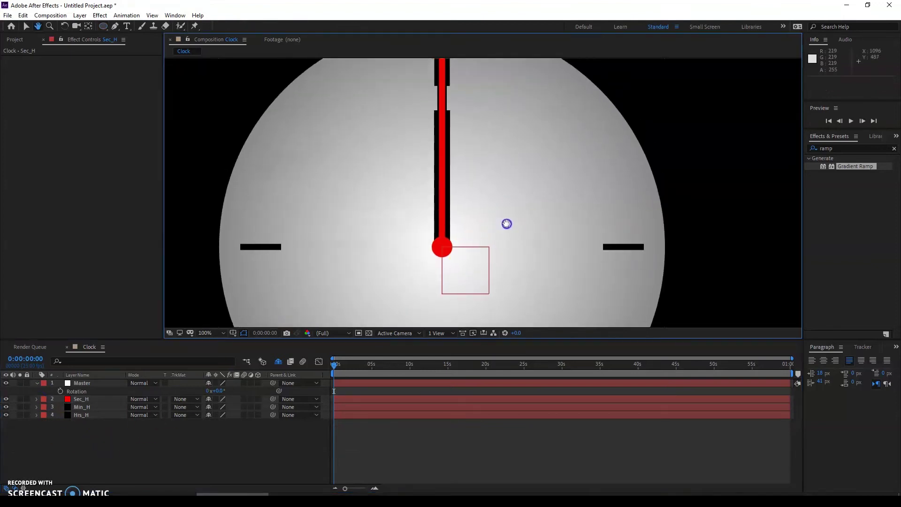
key(comma)
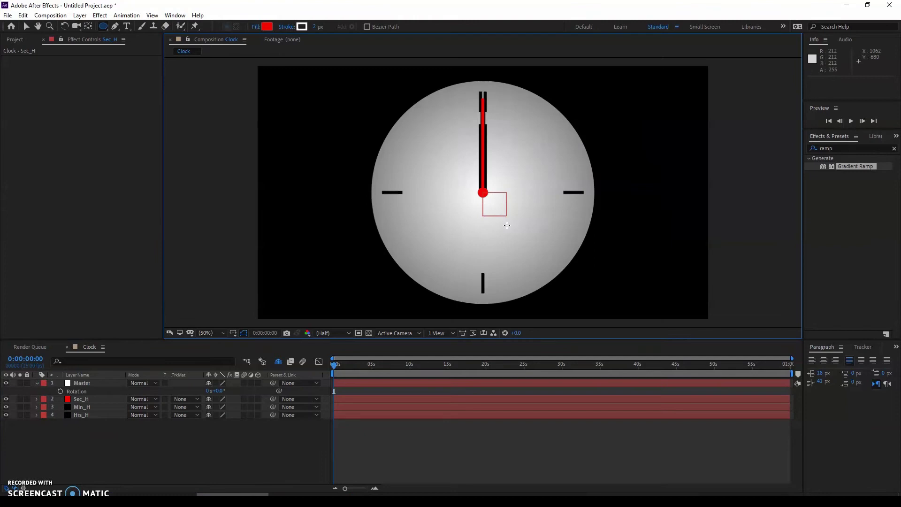
Give Master's Rotation the expression time*360/60; and scrub the timeline to test it.
click(82, 384)
alt+click(60, 391)
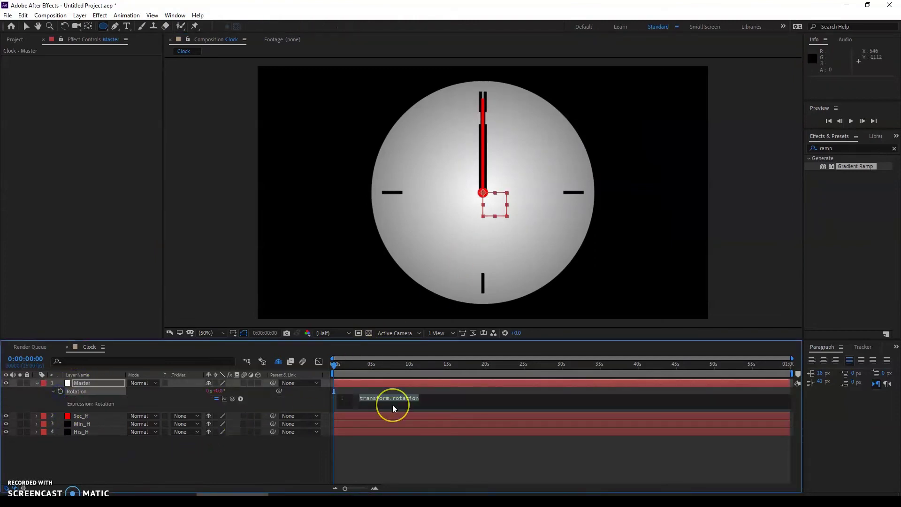
text(time)
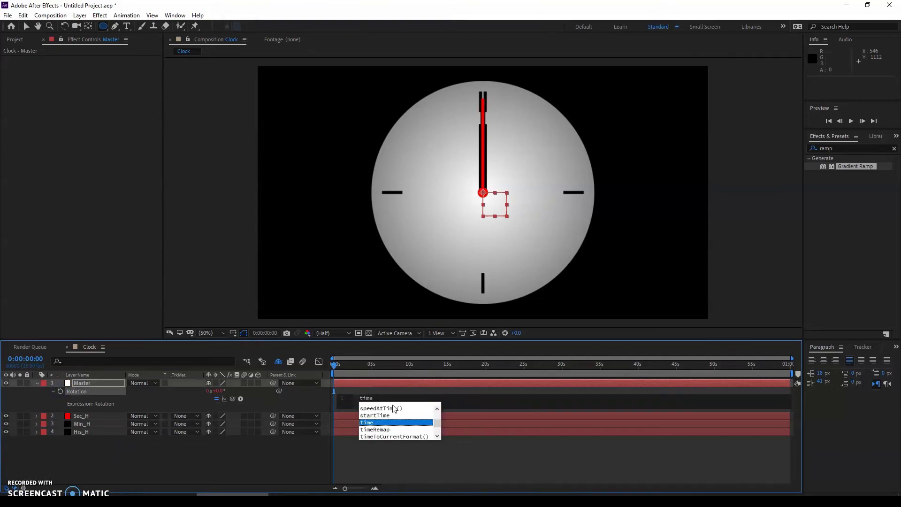
text(*360/)
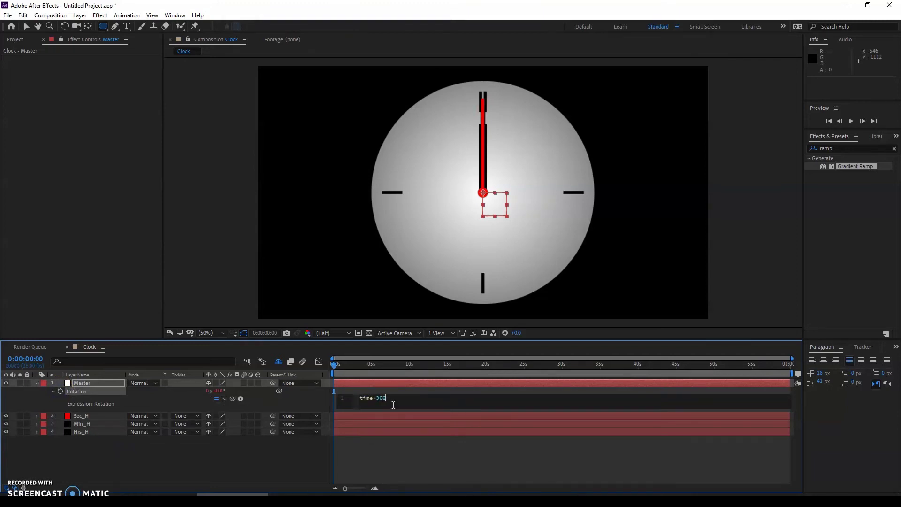
text(60)
text(;)
click(381, 394)
click(337, 365)
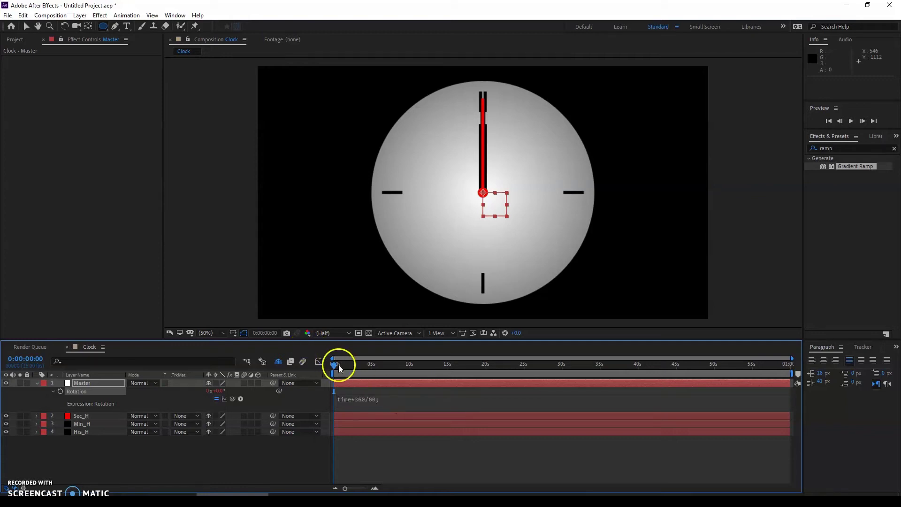
mouse_move(353, 364)
mouse_down()
mouse_move(782, 380)
mouse_move(235, 389)
mouse_up()
Start Sec_H's Rotation expression with i_seconds pick-whipped to Master's rotation.
click(37, 382)
click(83, 382)
key(r)
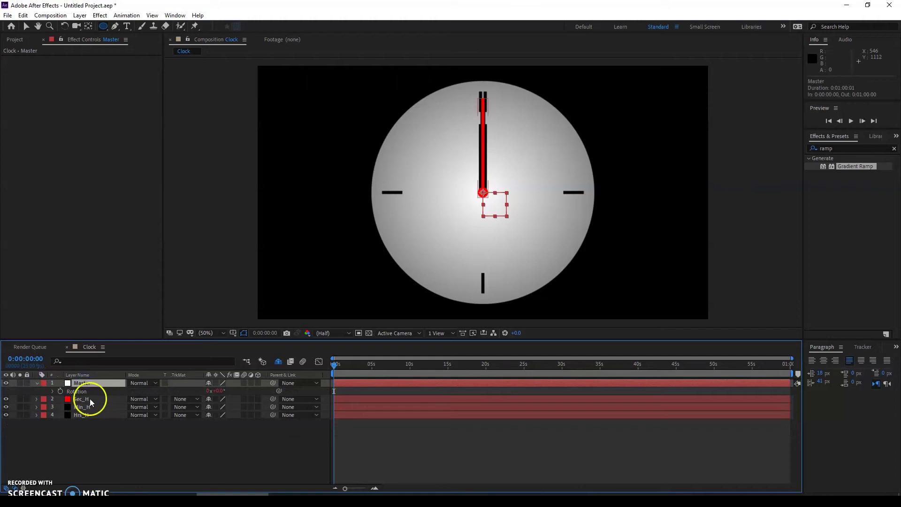
click(90, 399)
key(r)
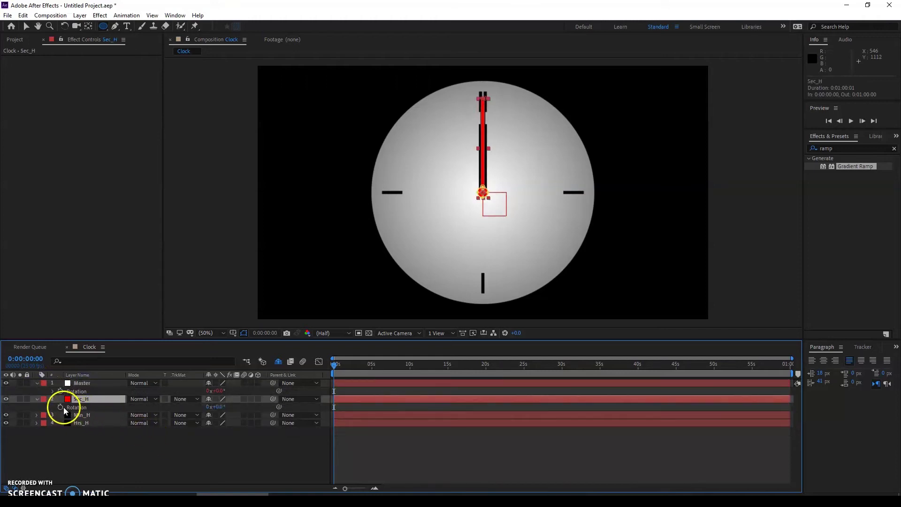
alt+click(61, 407)
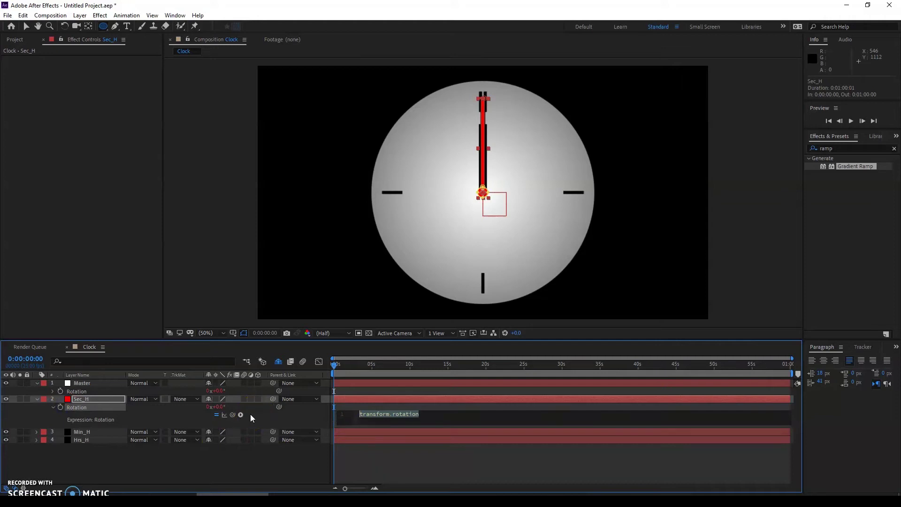
text(i)
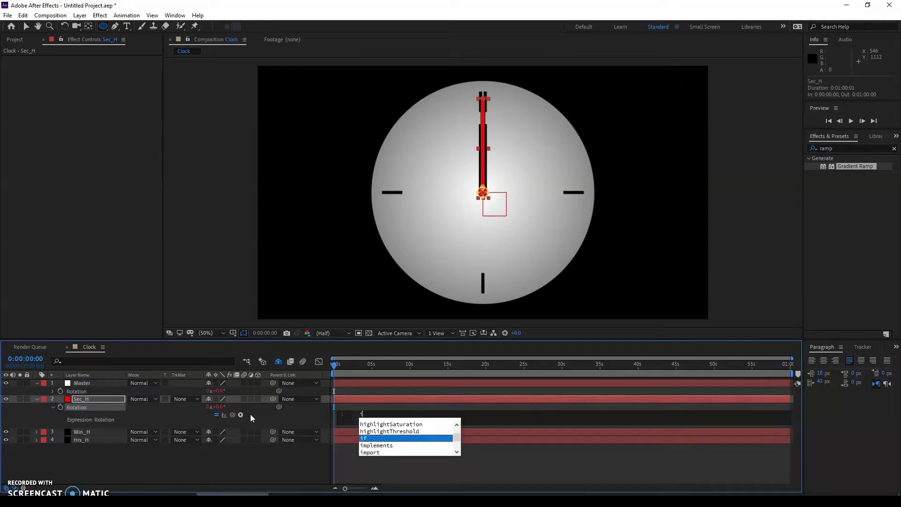
text(_sec)
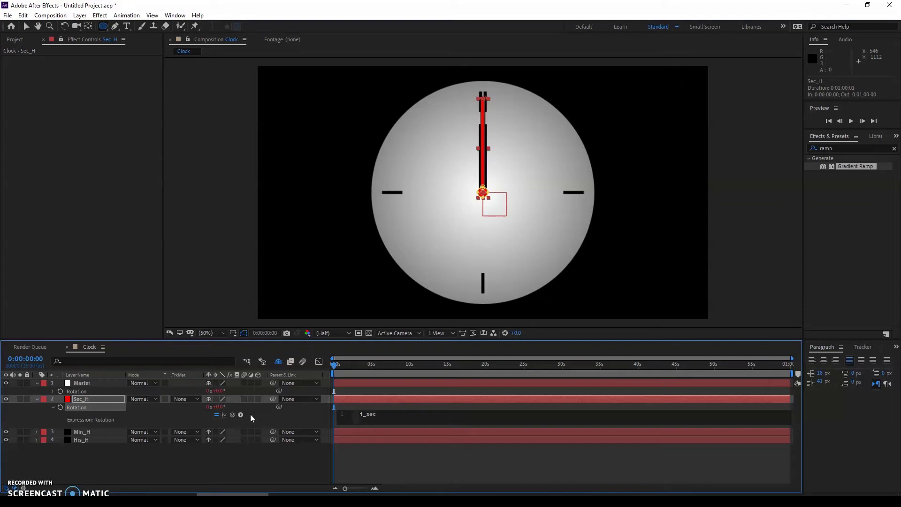
text(onds =)
drag(233, 415, 98, 393)
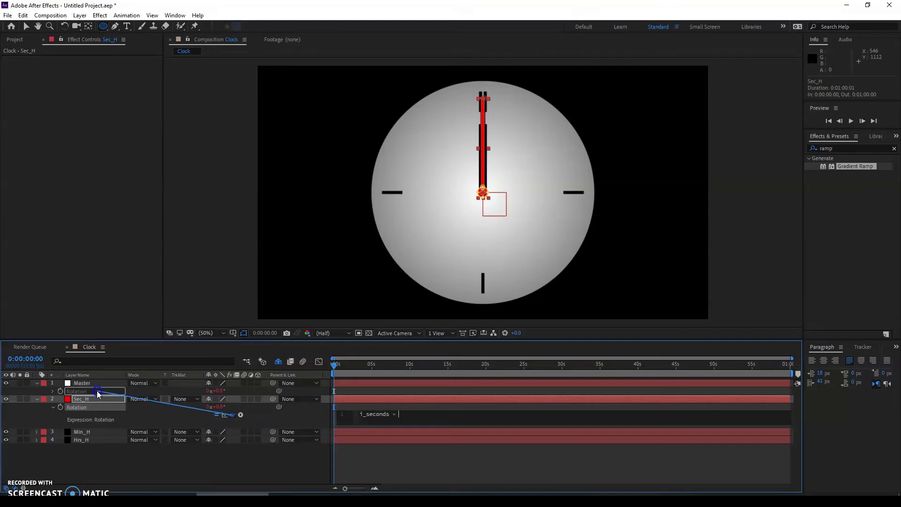
text(;)
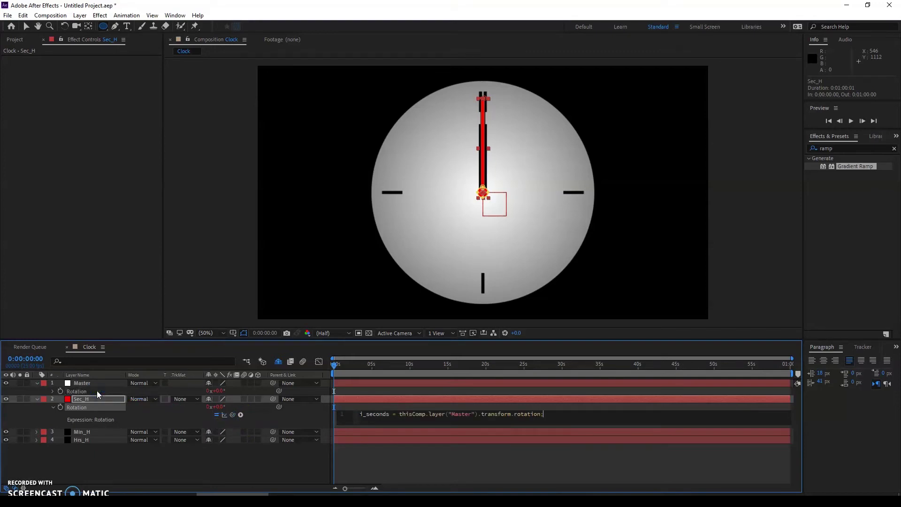
Add the line value + i_seconds, commit, scrub to test, and return to 0:00.
key(Return)
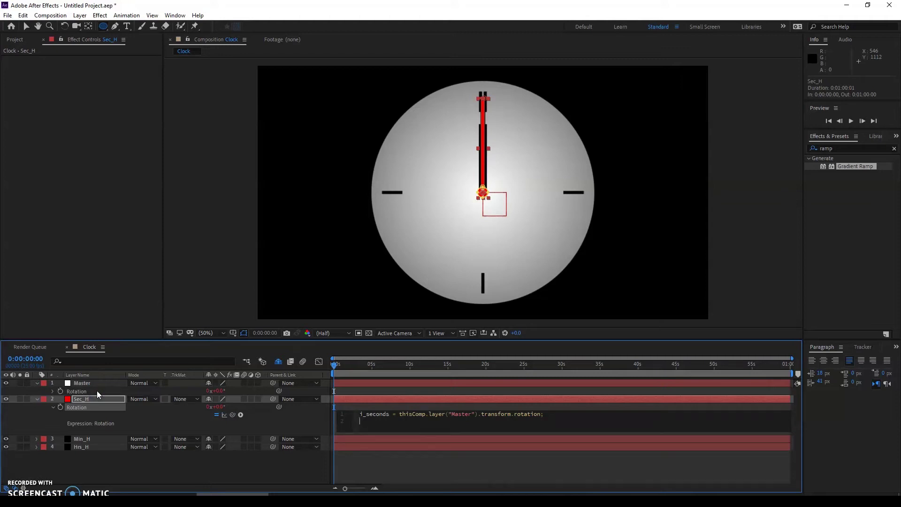
text(value +)
text( i_seconds;)
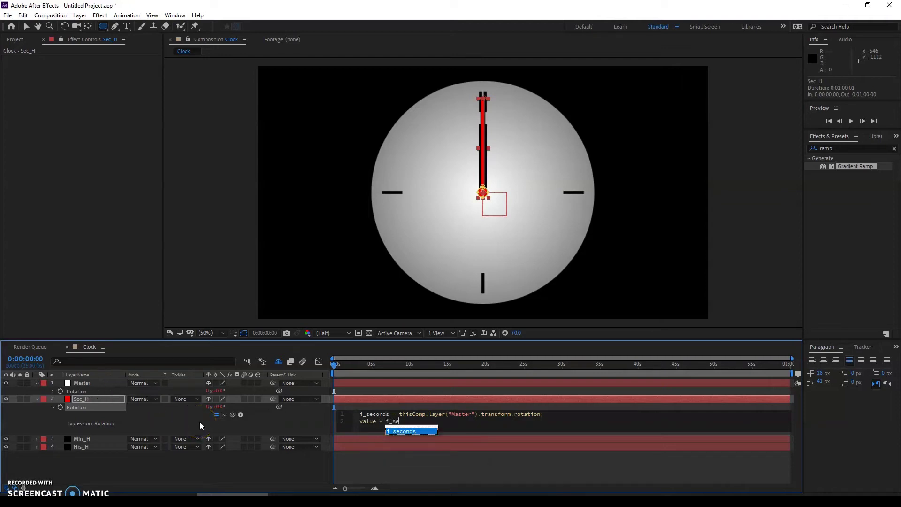
key(Return)
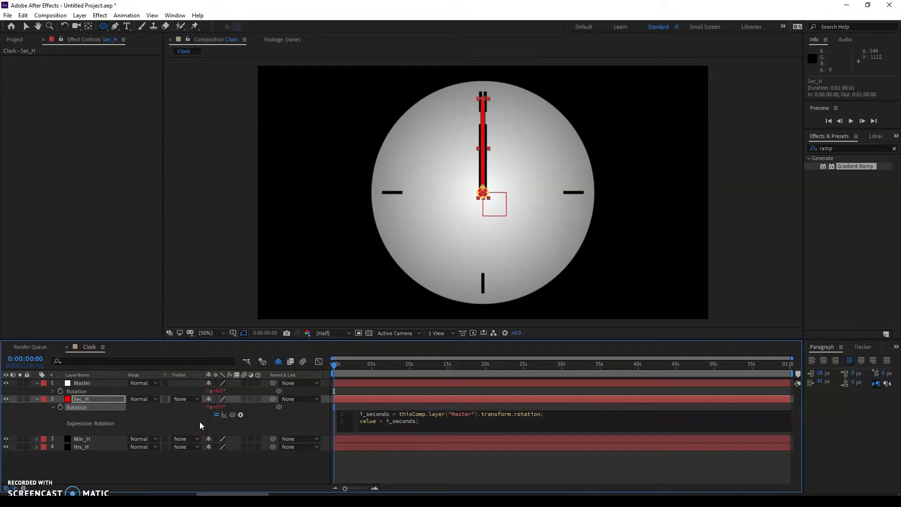
key(KP_Enter)
drag(334, 365, 630, 355)
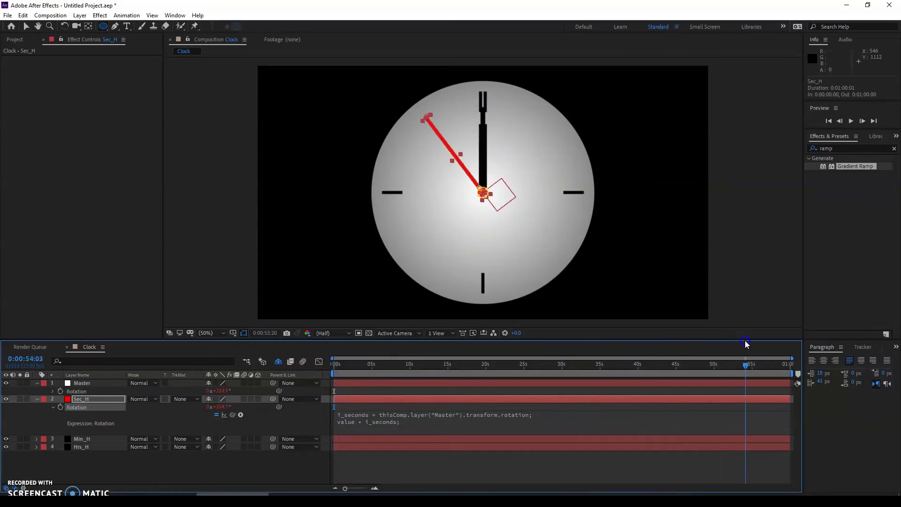
drag(629, 356, 704, 358)
click(335, 358)
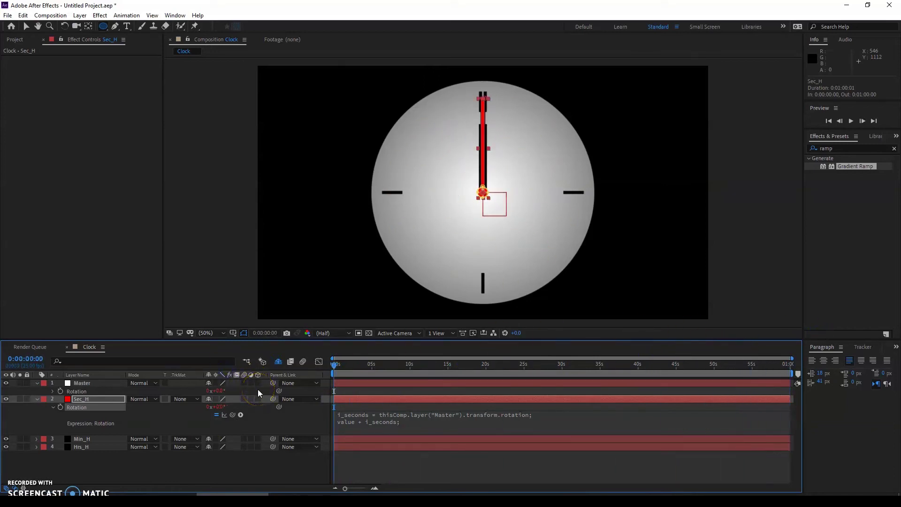
Start Min_H's Rotation expression with i_minutes = Sec_H's rotation /60.
click(35, 399)
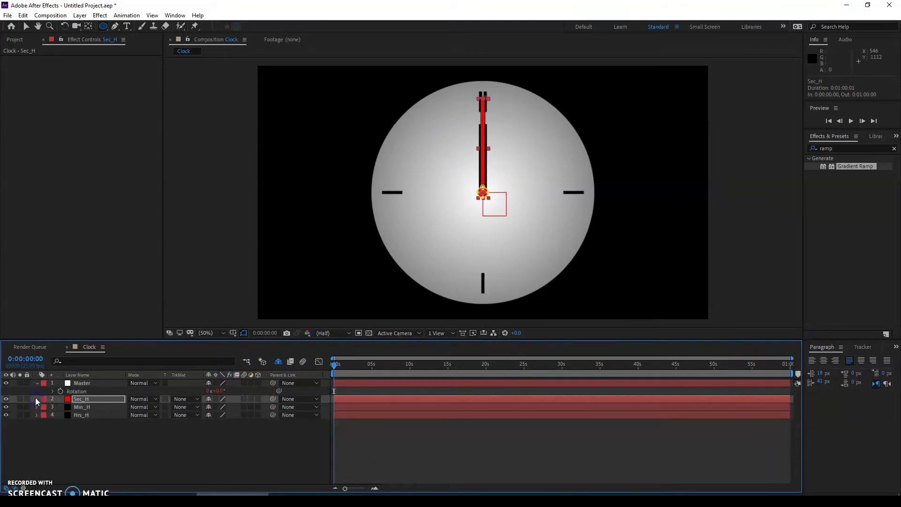
key(r)
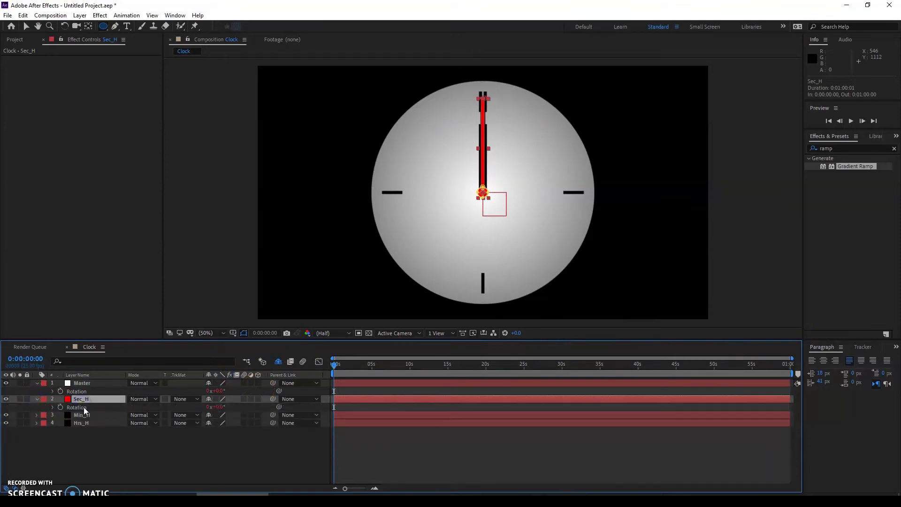
click(83, 416)
key(r)
alt+click(60, 423)
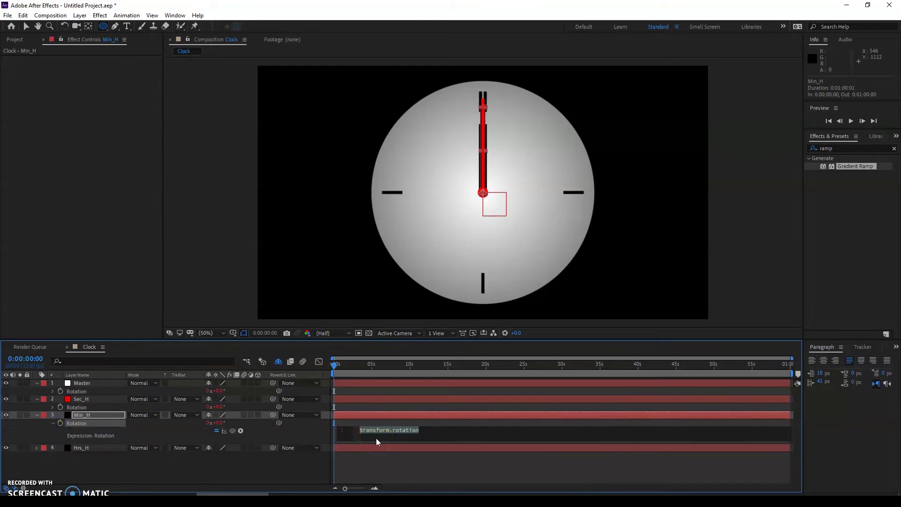
text(i)
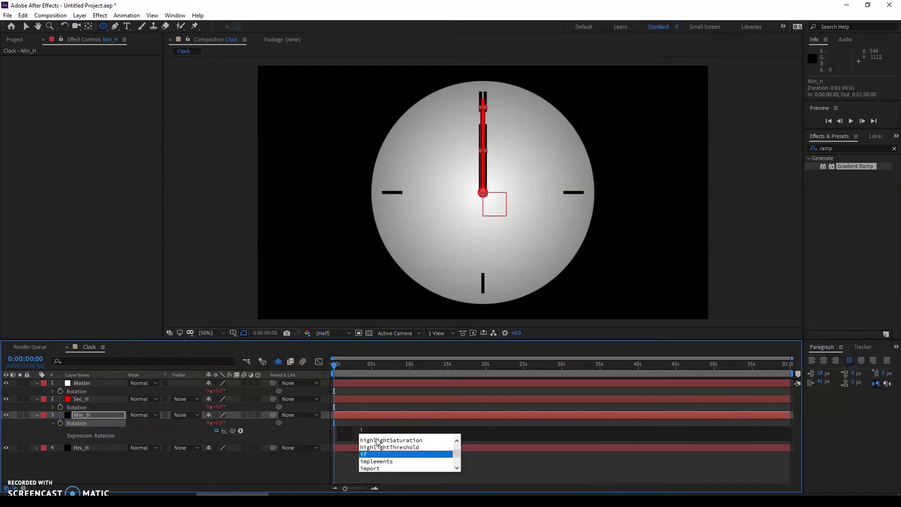
text(_m)
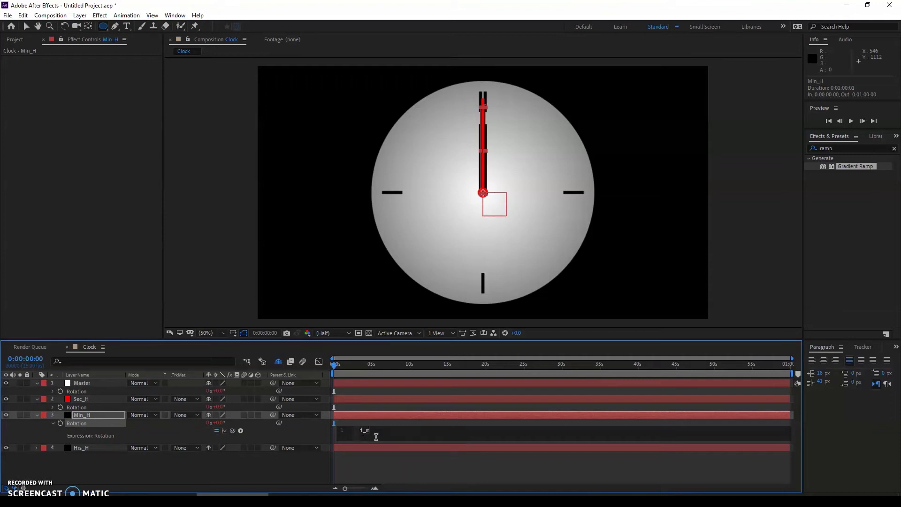
text(inutes =)
drag(232, 431, 113, 410)
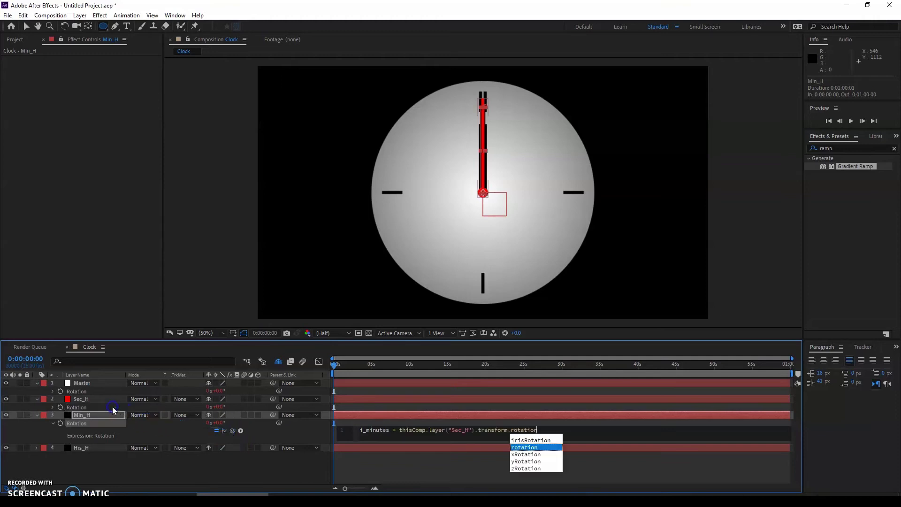
text(/)
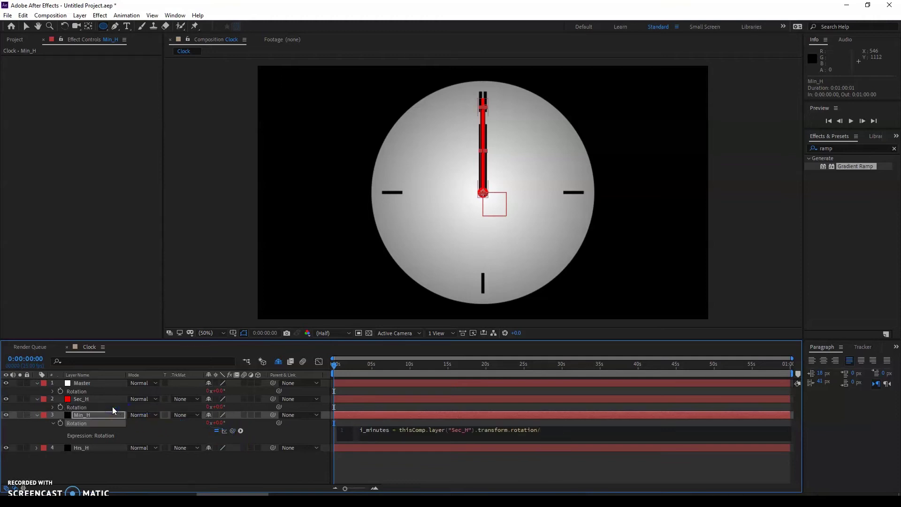
text(60;)
Add the second line value + i_minutes, commit, and scrub to preview the minute hand.
key(Return)
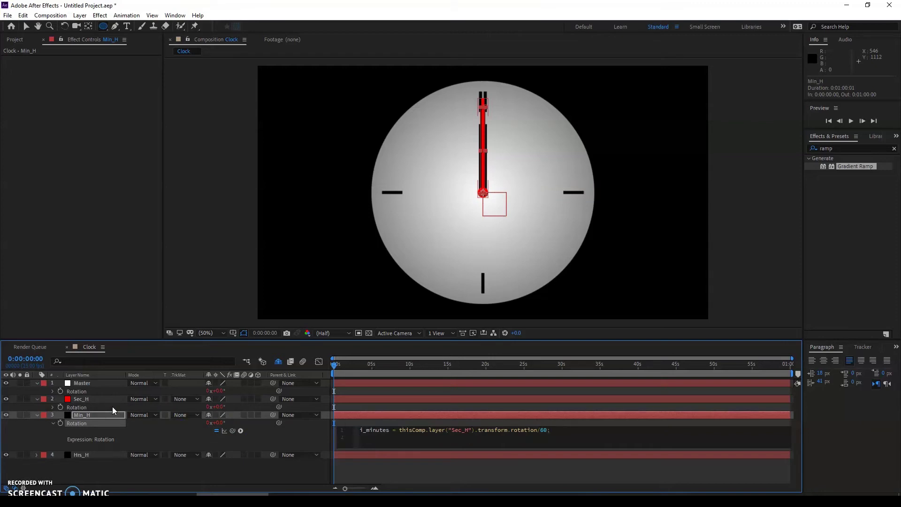
text(alu)
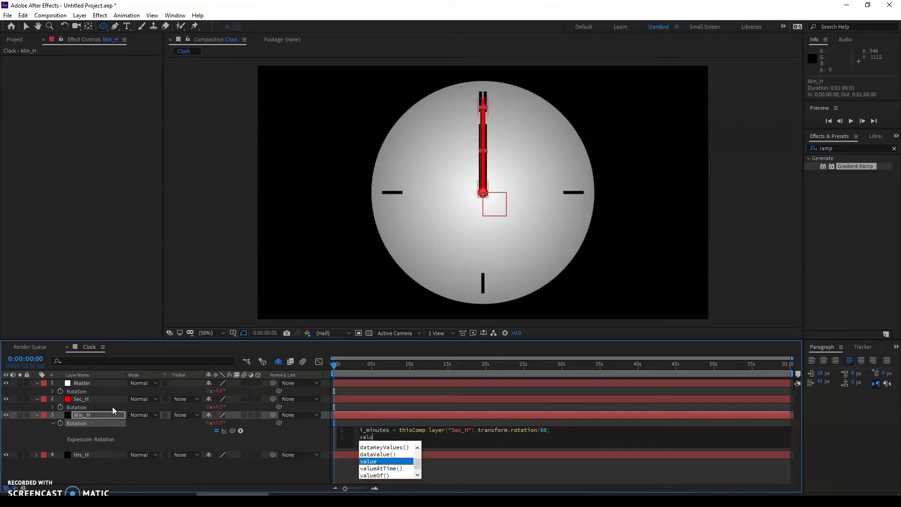
text(e )
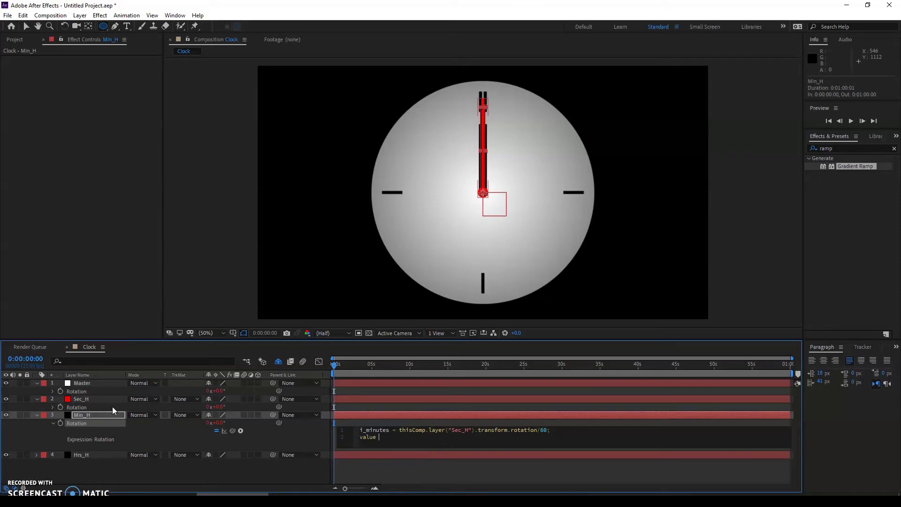
text(+ i)
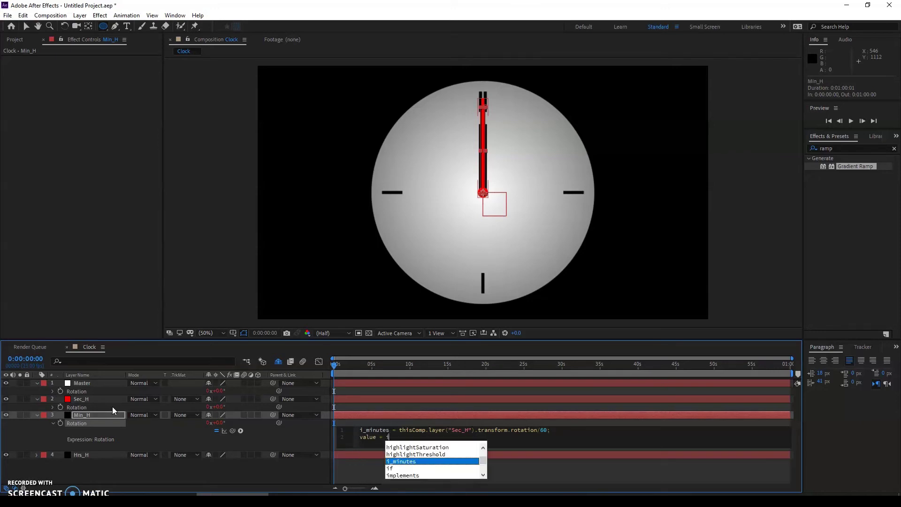
text(_)
key(Return)
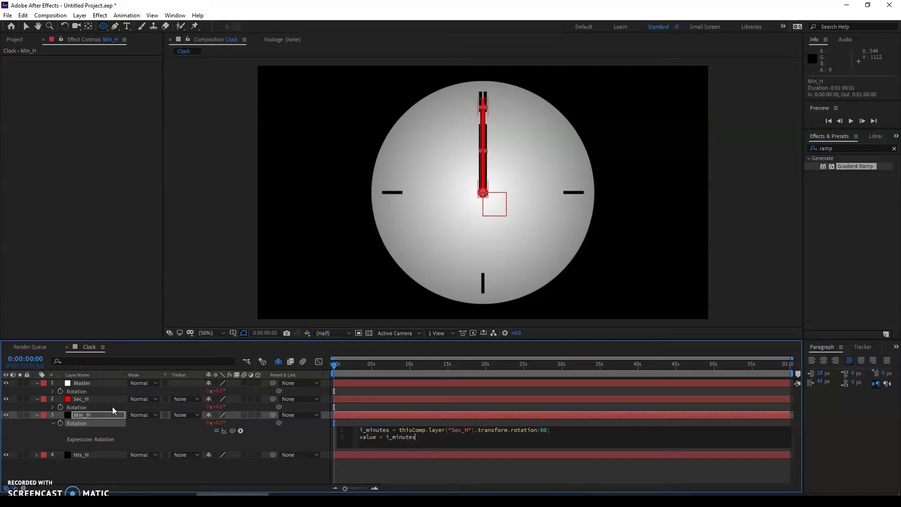
key(KP_Enter)
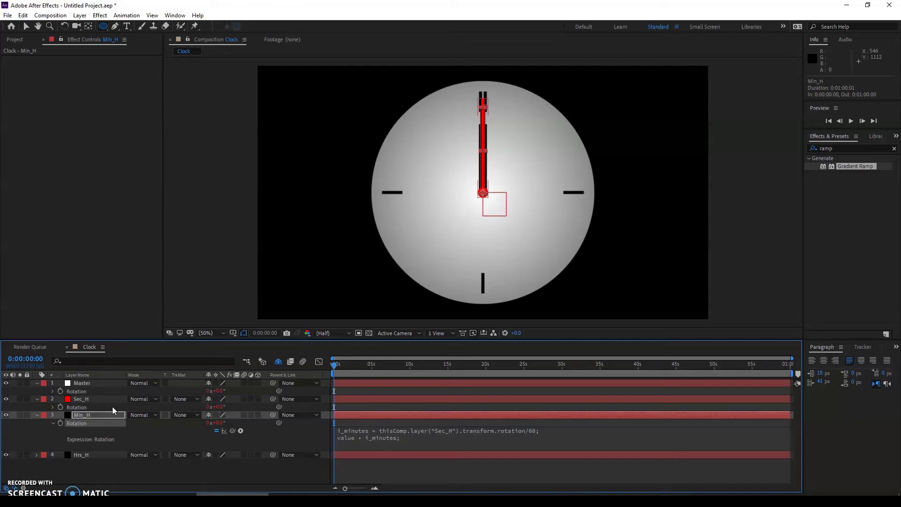
mouse_move(348, 364)
mouse_down()
mouse_move(513, 366)
mouse_move(333, 367)
mouse_up()
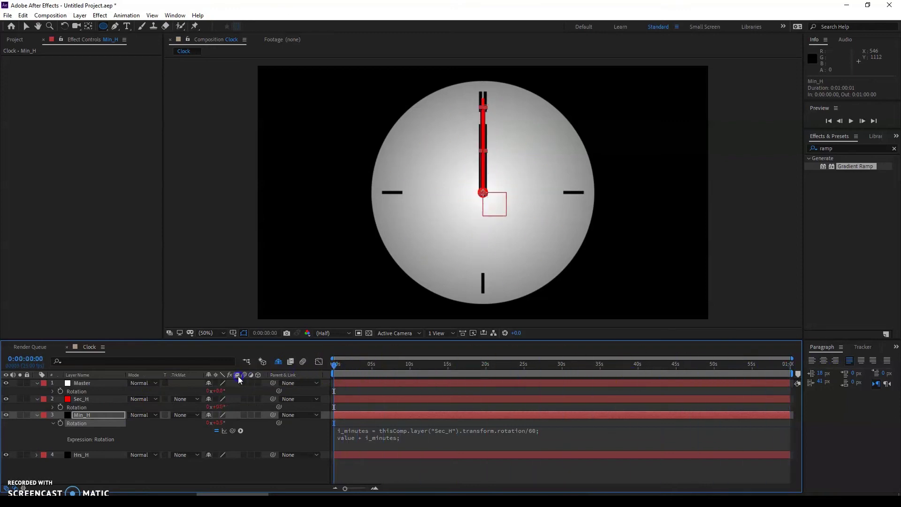
Start Hrs_H's Rotation expression with i_hours linked to Min_H's rotation /12.
click(104, 457)
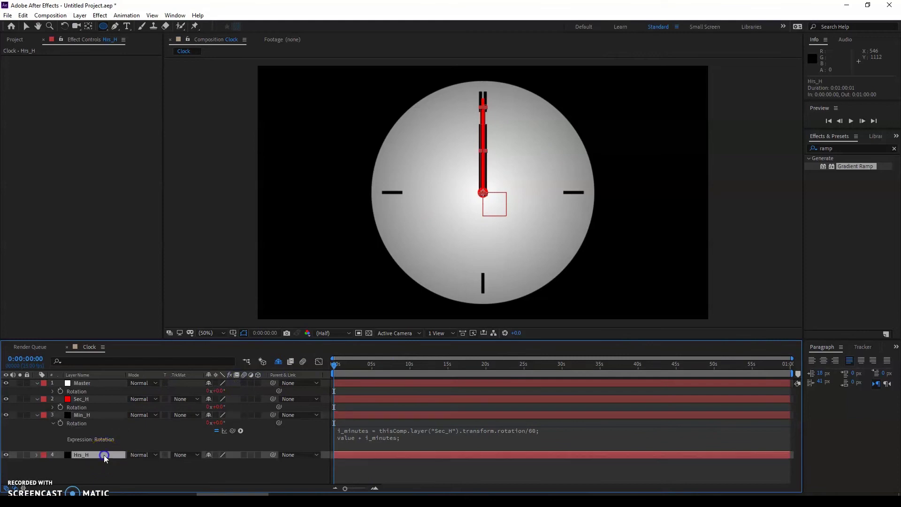
click(92, 416)
key(r)
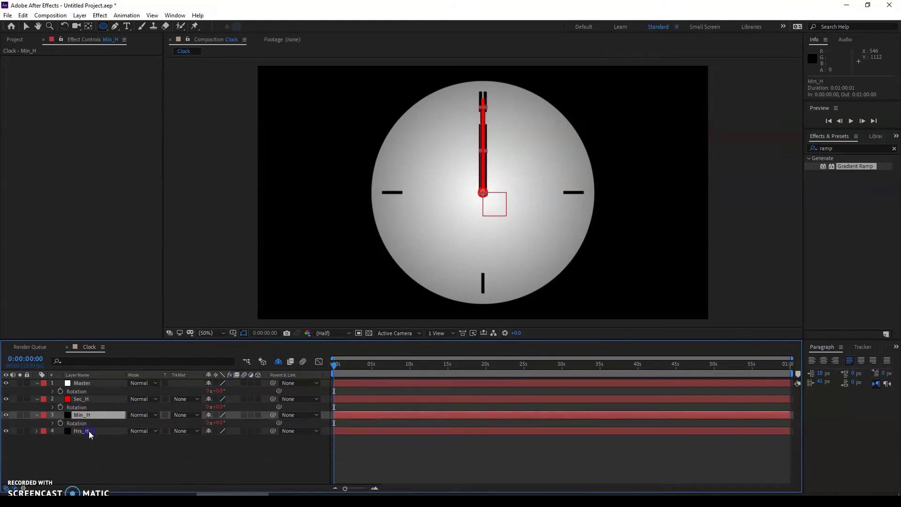
click(89, 431)
key(r)
alt+click(61, 440)
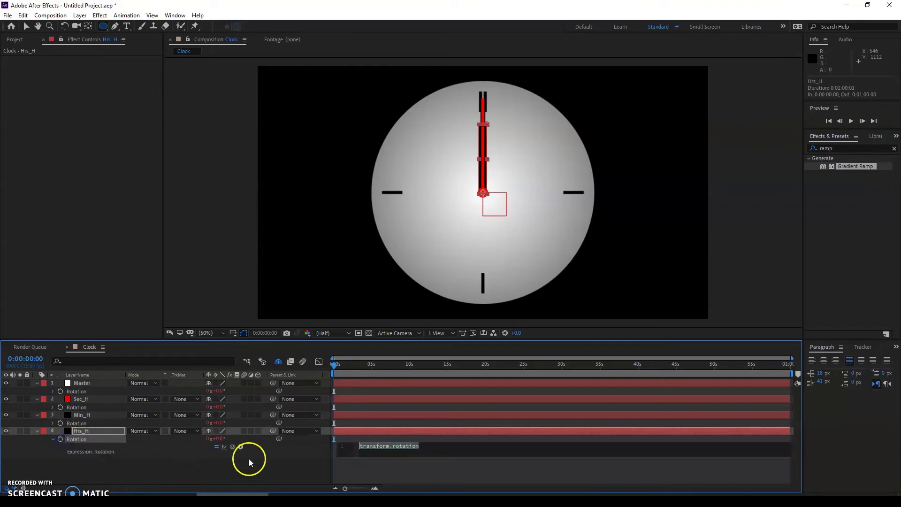
text(i)
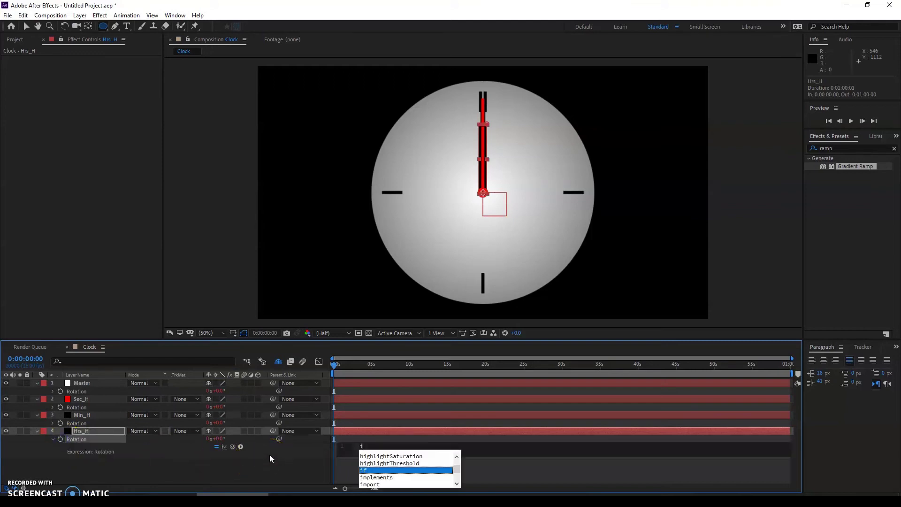
key(Escape)
text(_hours =)
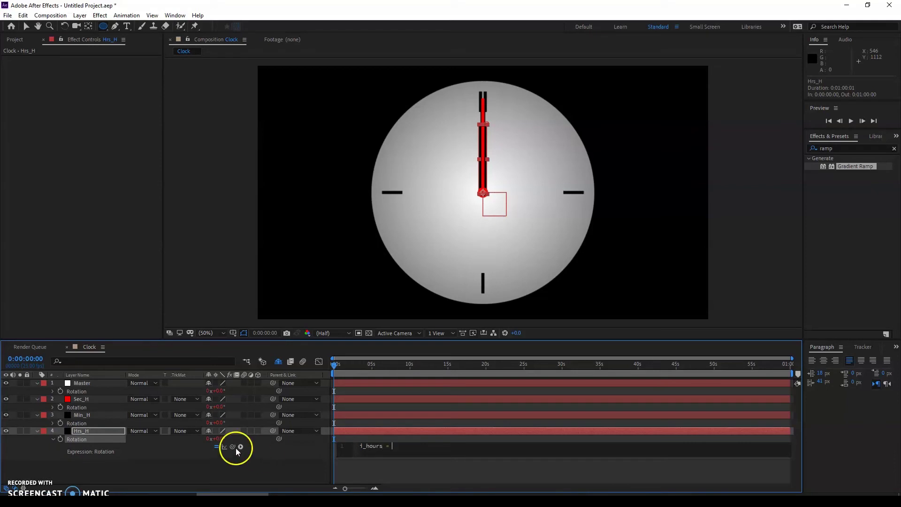
drag(232, 447, 103, 424)
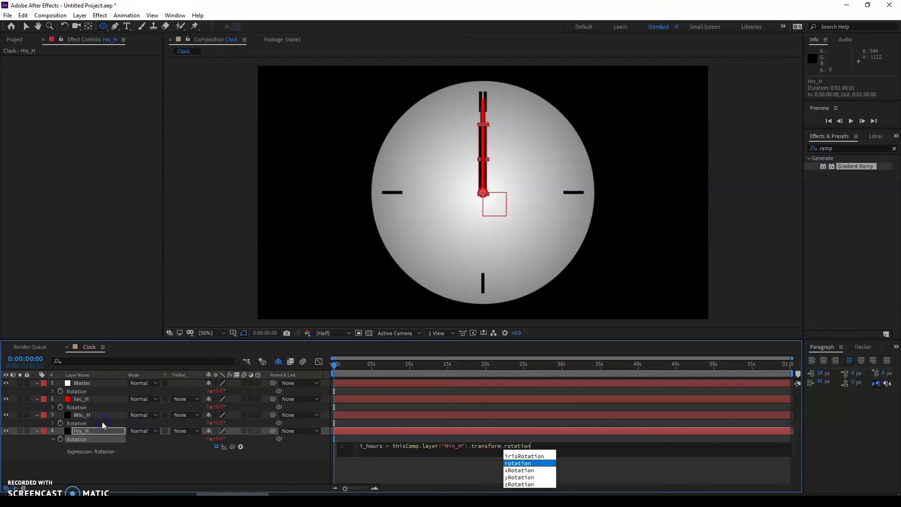
text(/12;)
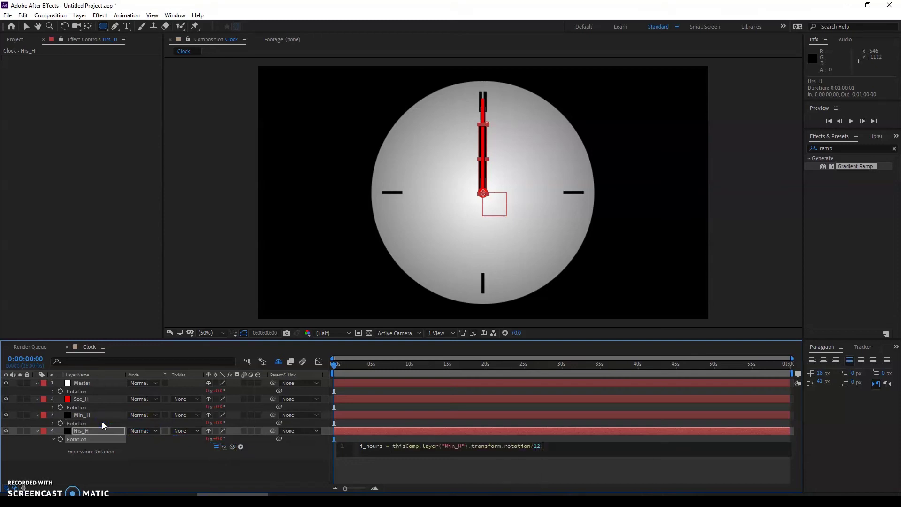
Add value + i_hours as line 2, commit, preview the hands, then return to start.
key(Return)
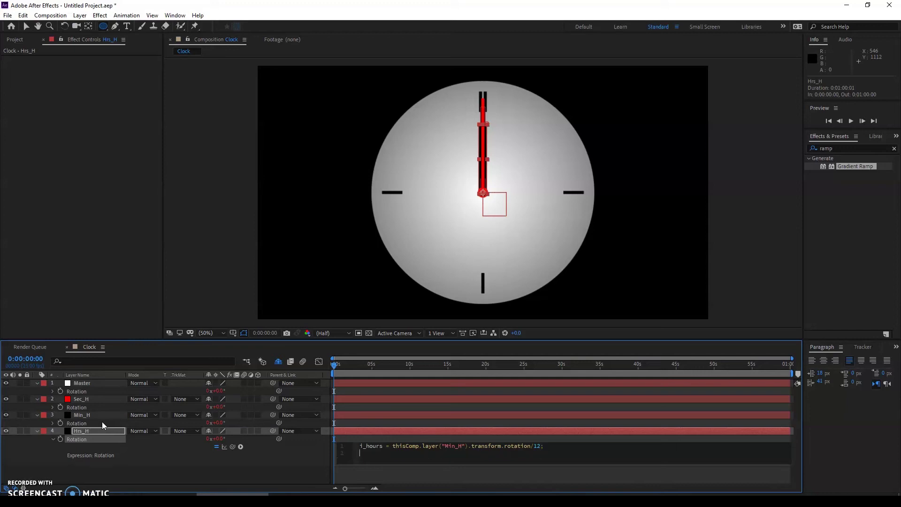
text(value)
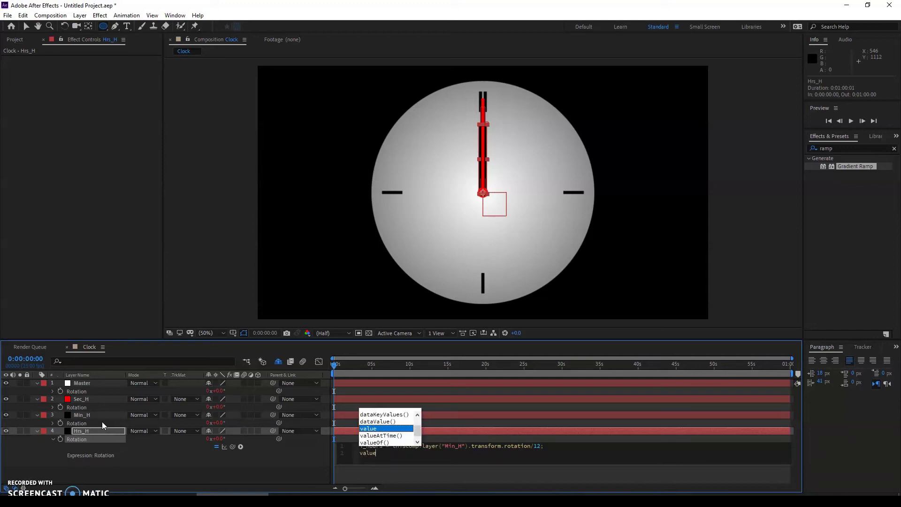
text( + )
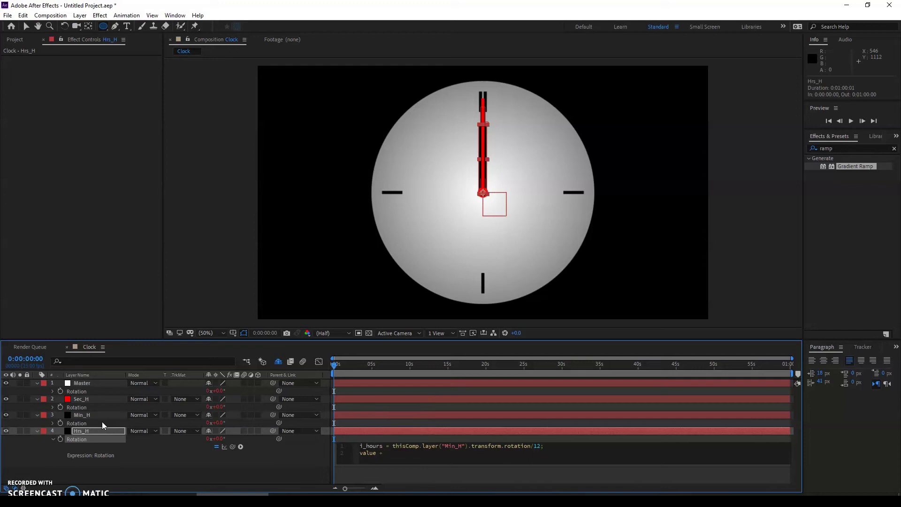
text(i_hours;)
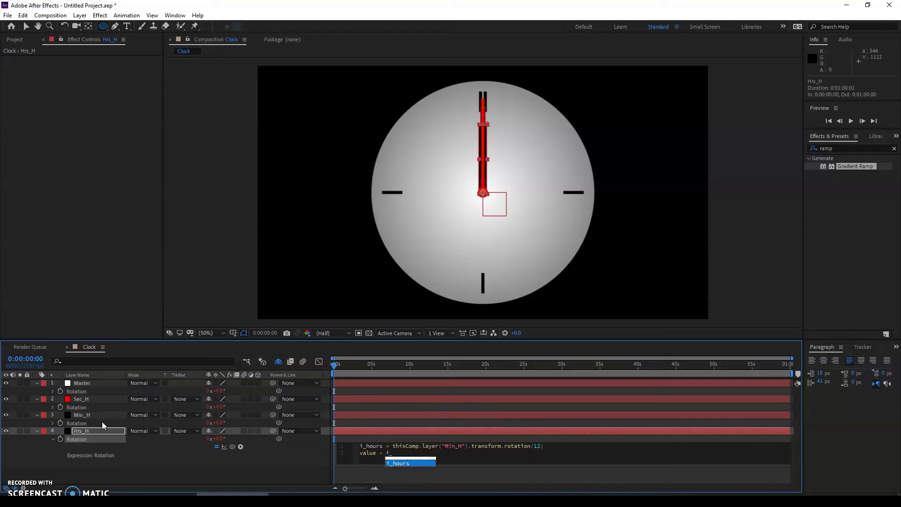
key(Return)
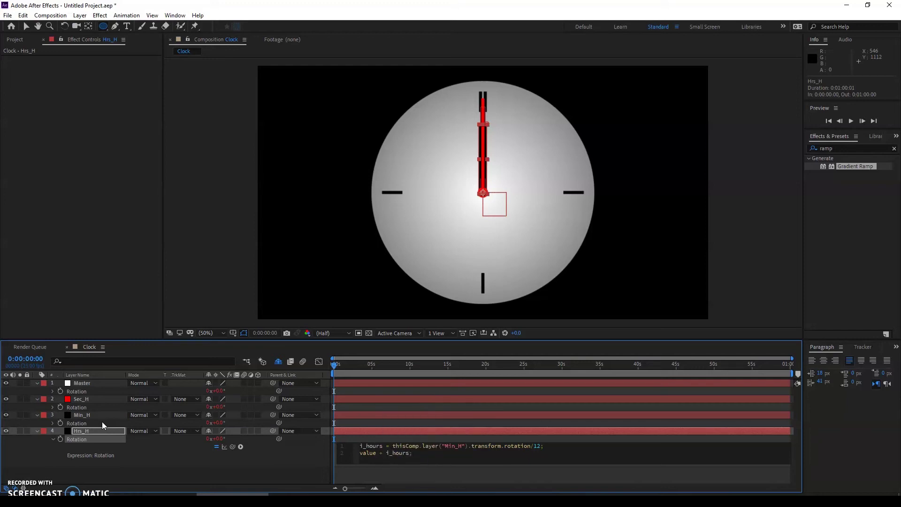
key(KP_Enter)
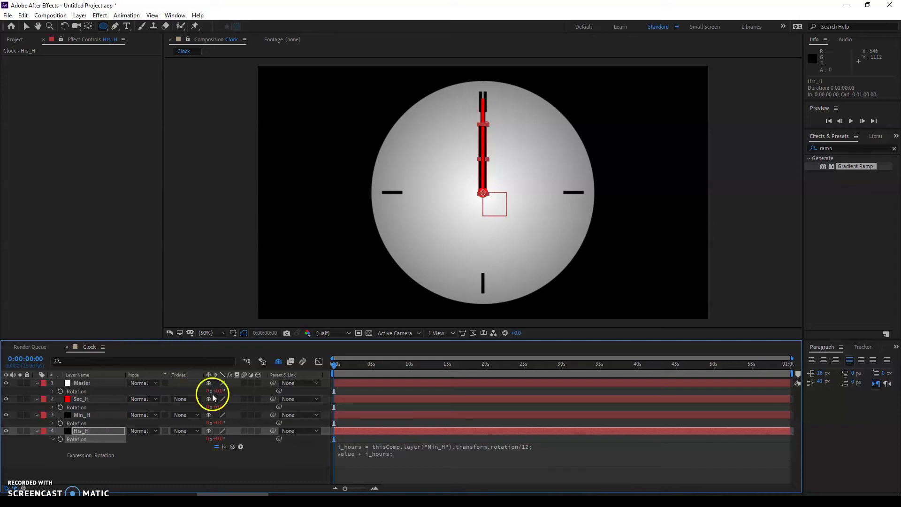
drag(332, 369, 888, 325)
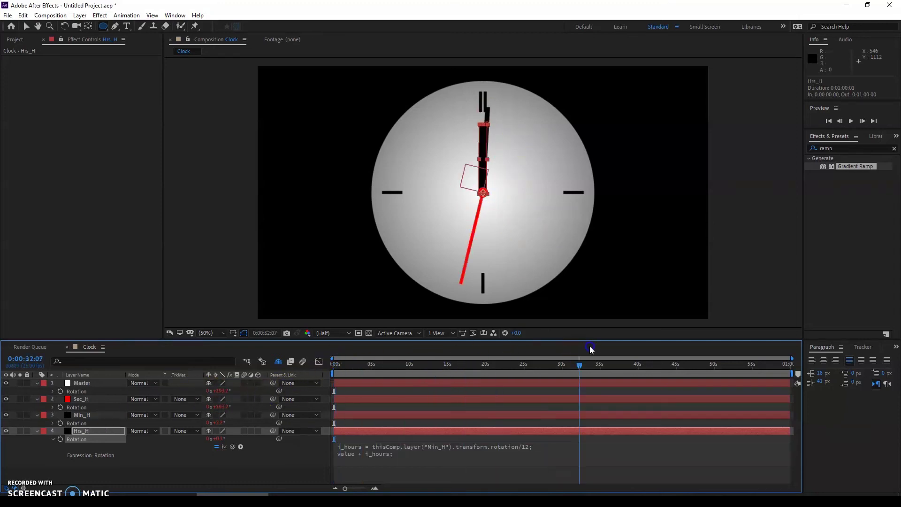
key(Home)
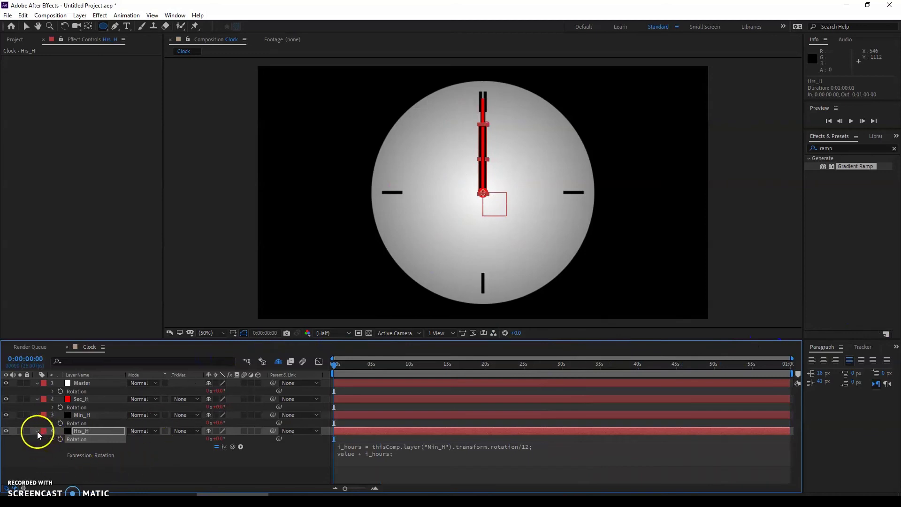
click(38, 432)
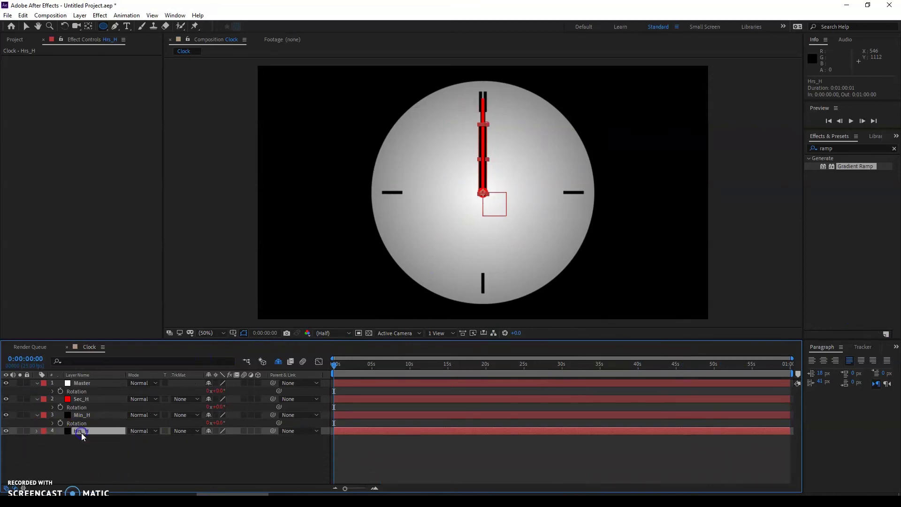
Create a new adjustment layer from Layer > New and move it to the top of the stack.
key(r)
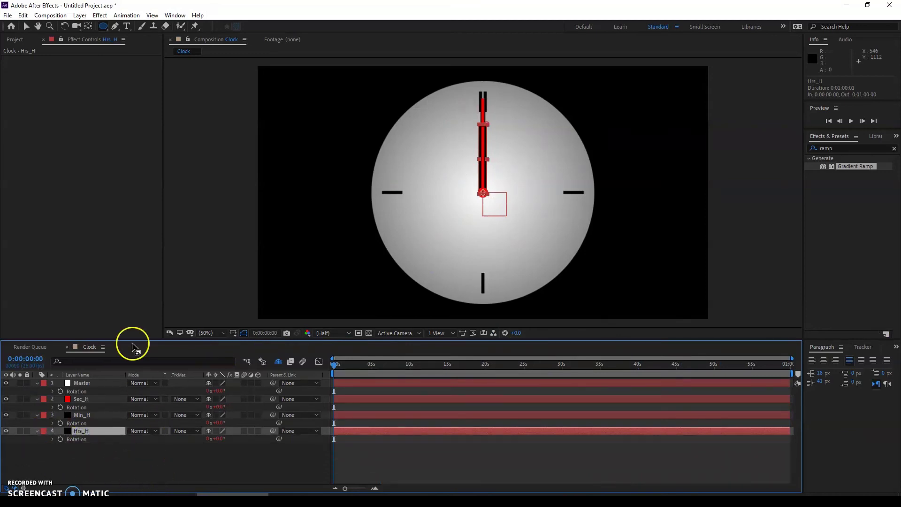
click(79, 15)
mouse_move(92, 27)
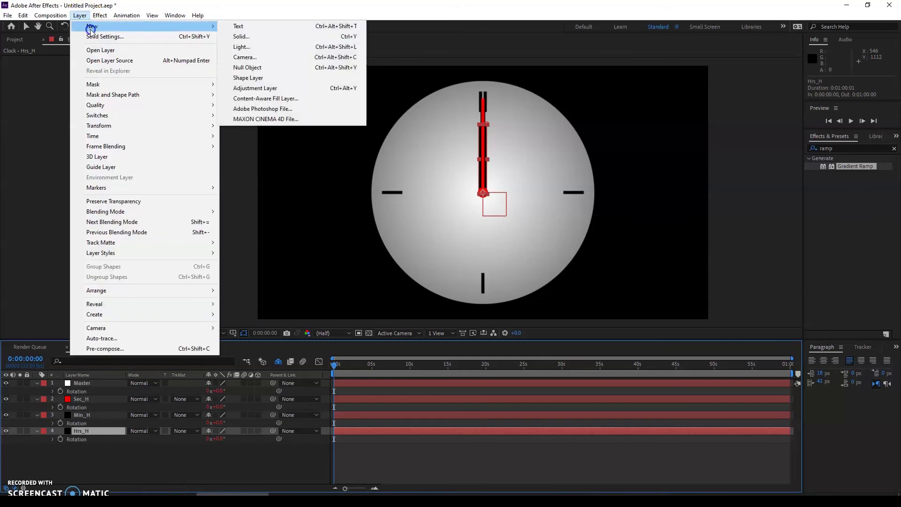
click(287, 89)
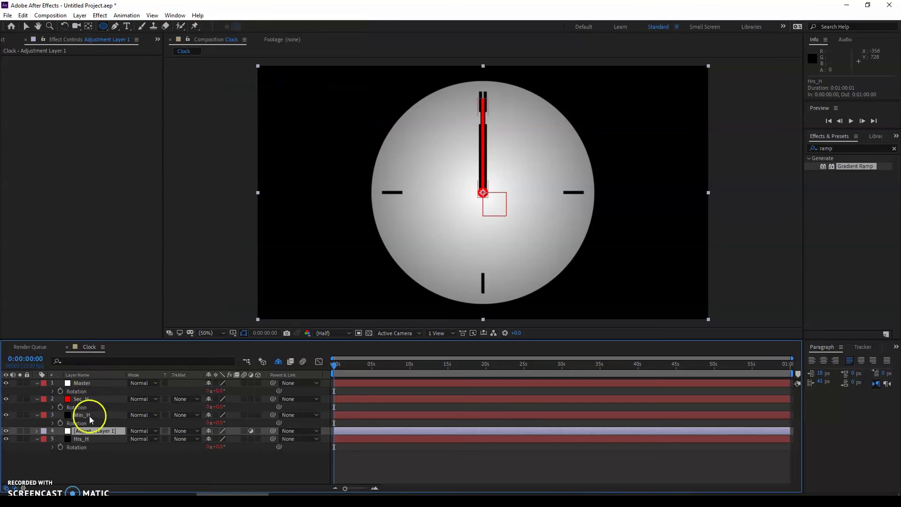
drag(90, 430, 87, 380)
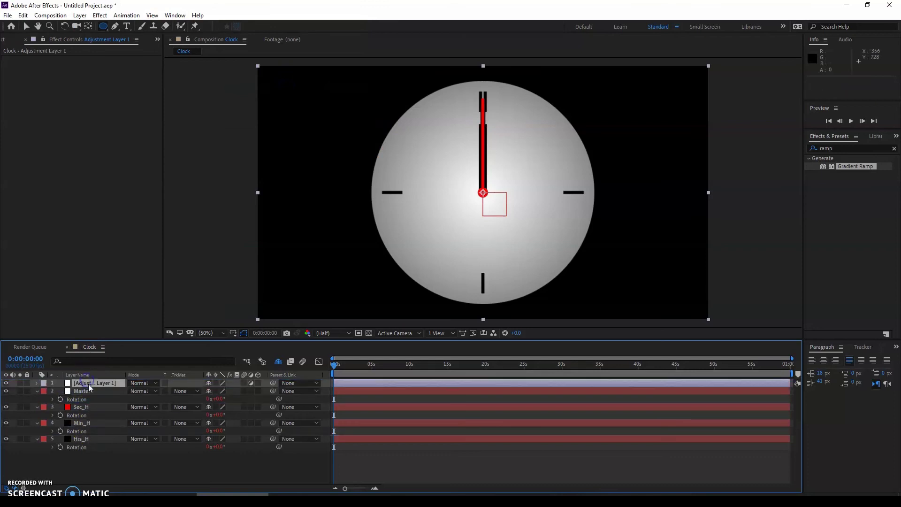
Rename the adjustment layer Time_CTRL.
key(Return)
text(T)
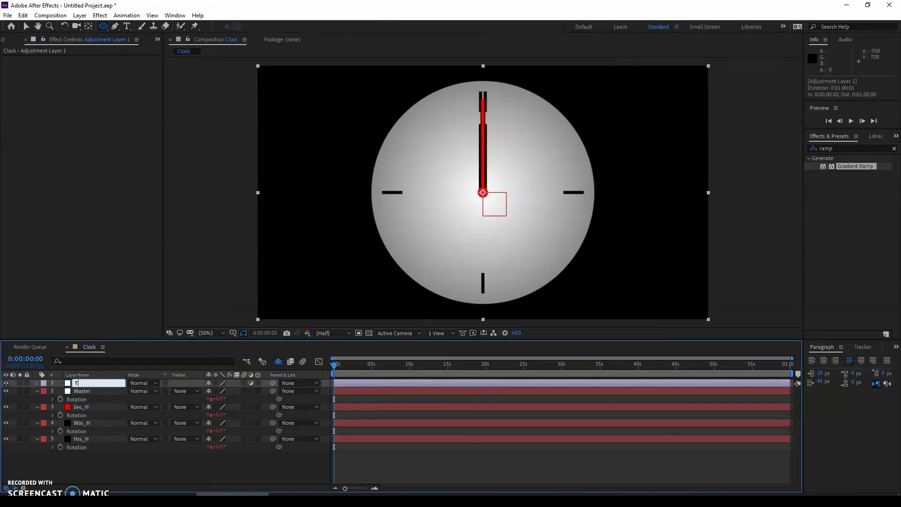
text(im)
text(e_)
text(CTRL)
Apply a Slider Control effect to Time_CTRL, found by searching Effects & Presets for 'slider'.
key(Return)
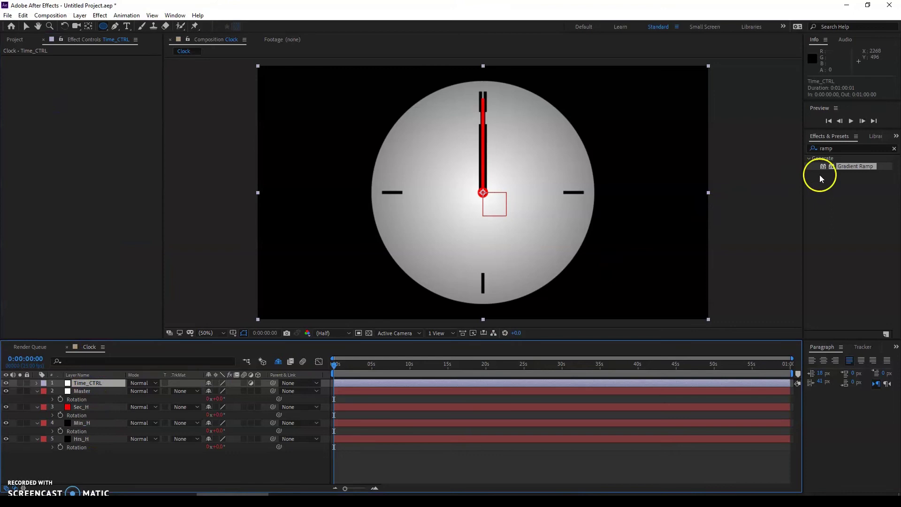
click(851, 149)
key(BackSpace)
key(BackSpace)
key(BackSpace)
text(slider)
drag(858, 167, 96, 384)
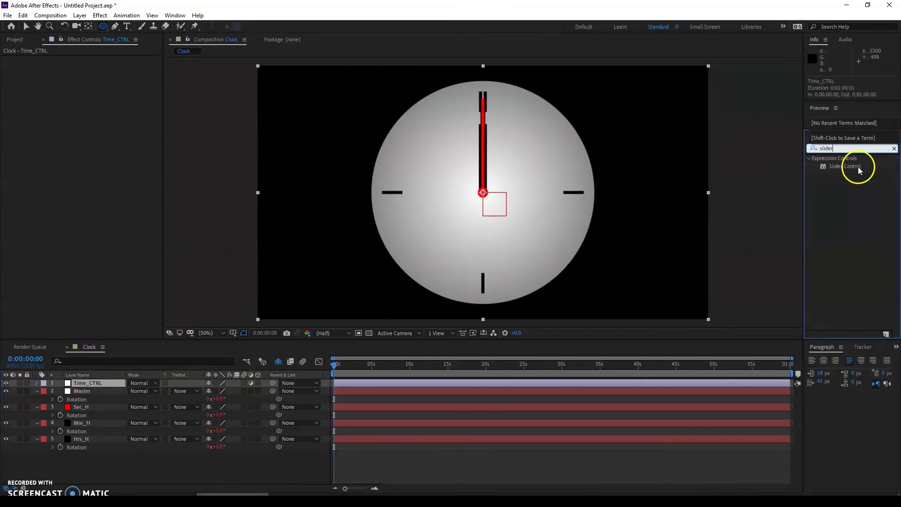
Rename the Slider Control effect HRS.
key(v)
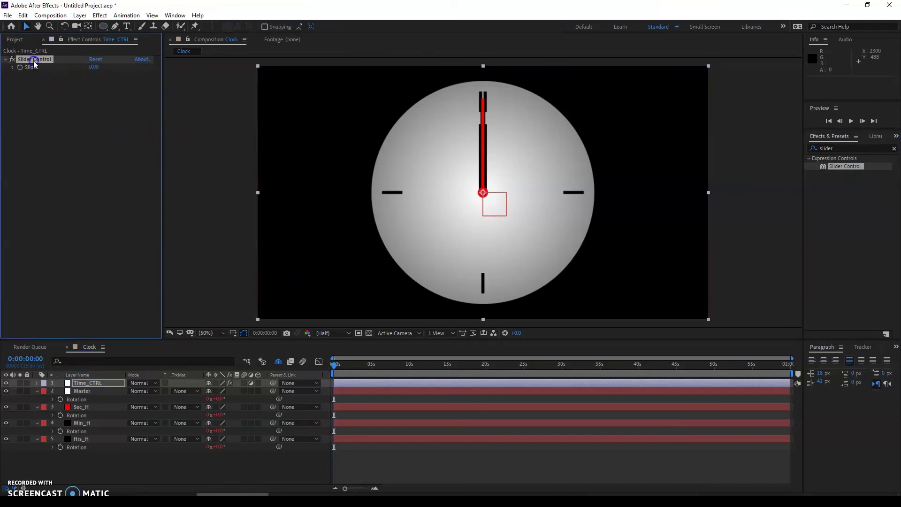
key(Return)
text(HRS)
key(Return)
Duplicate the slider twice, naming the copies MINS and SECS.
key(ctrl+d)
key(Return)
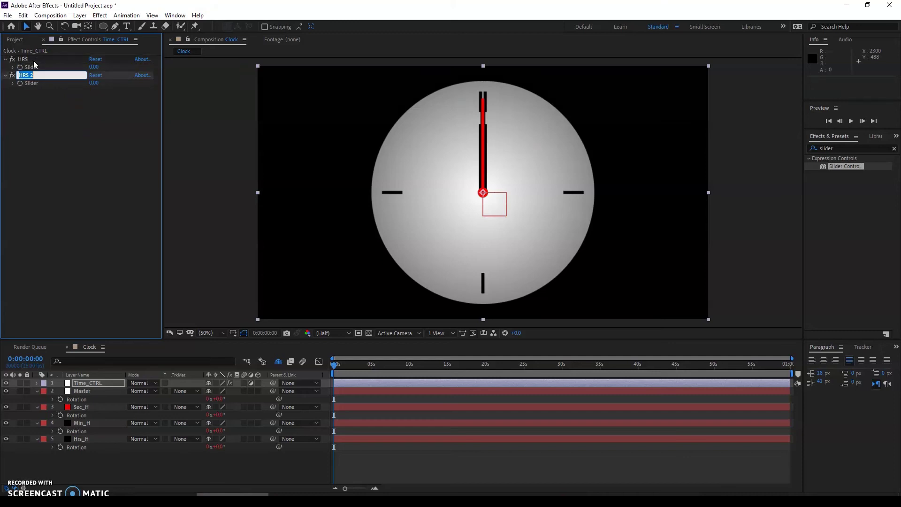
text(MINS)
key(Return)
key(ctrl+d)
key(Return)
text(SECS)
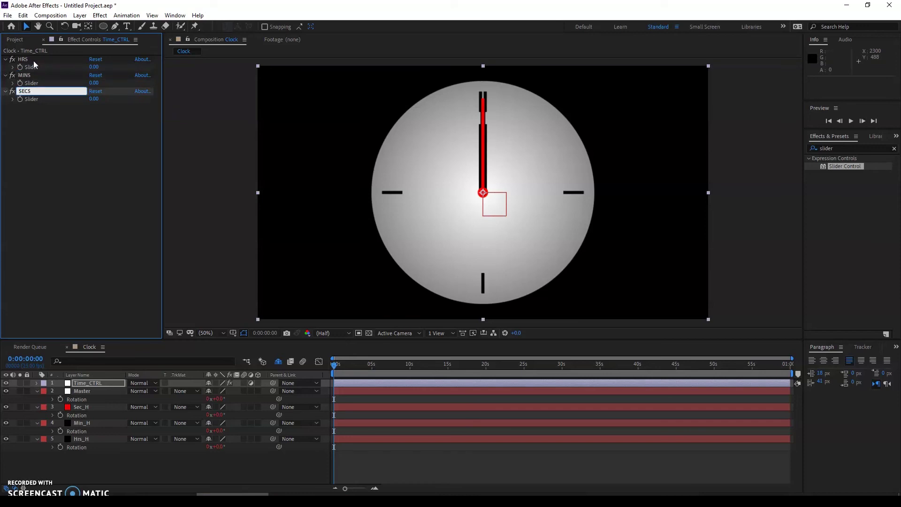
key(Return)
click(61, 39)
Add the line i_value = SECS slider × 6 to Sec_H's Rotation expression.
click(88, 407)
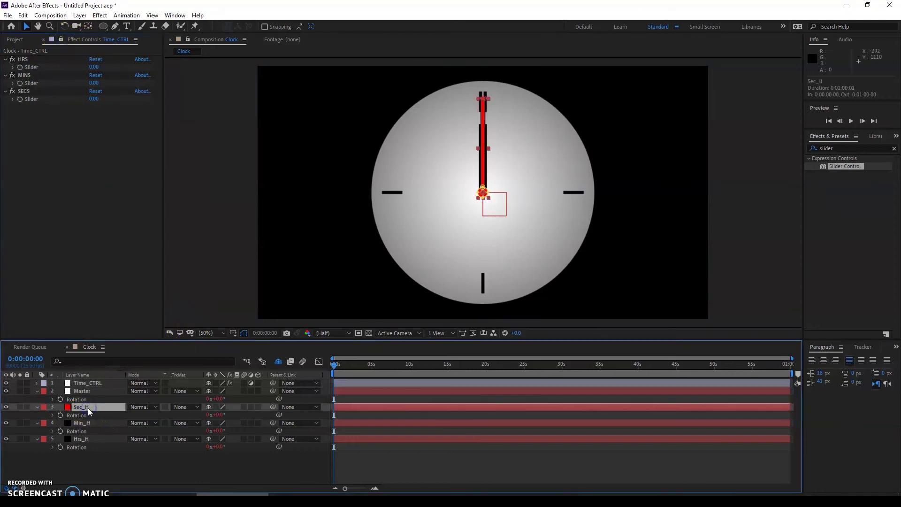
text(i_seconds = thisComp.layer("Master").transform.rotation; value + i_seconds;)
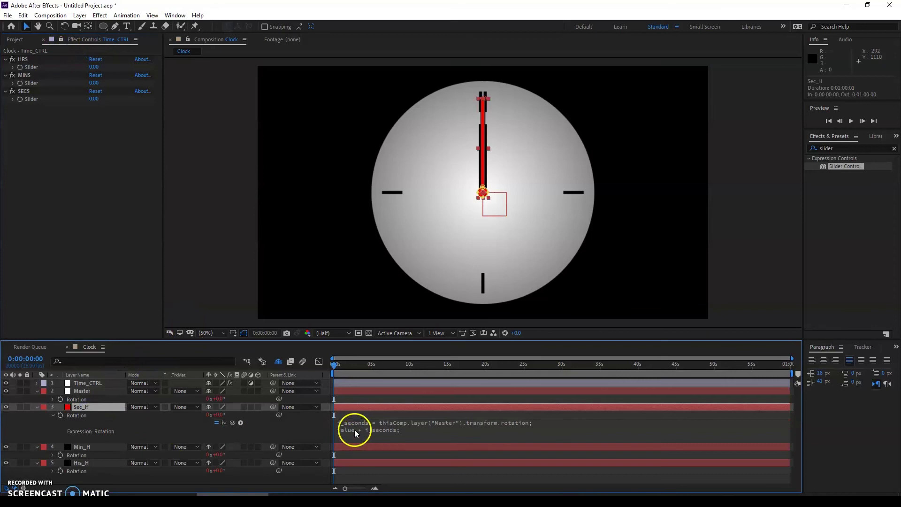
click(354, 429)
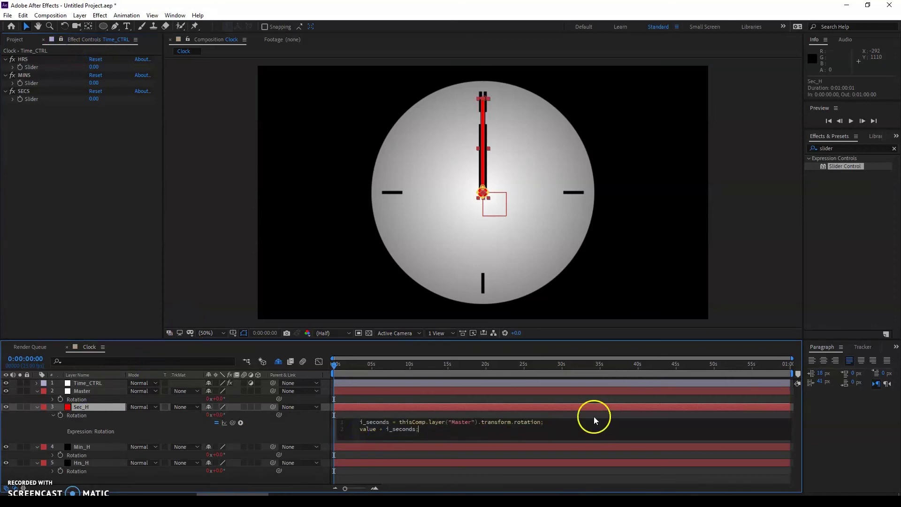
key(Return)
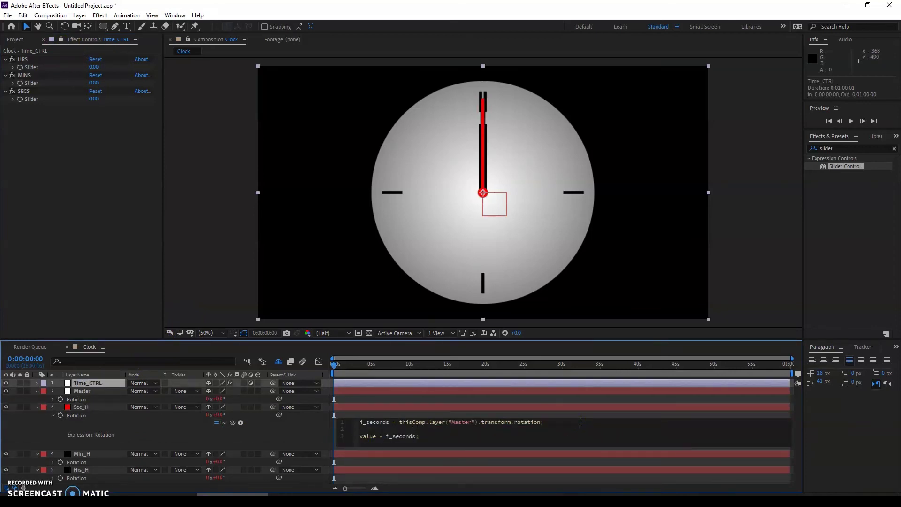
text(i_val)
text(ue =)
click(242, 428)
drag(235, 424, 35, 97)
text(6;)
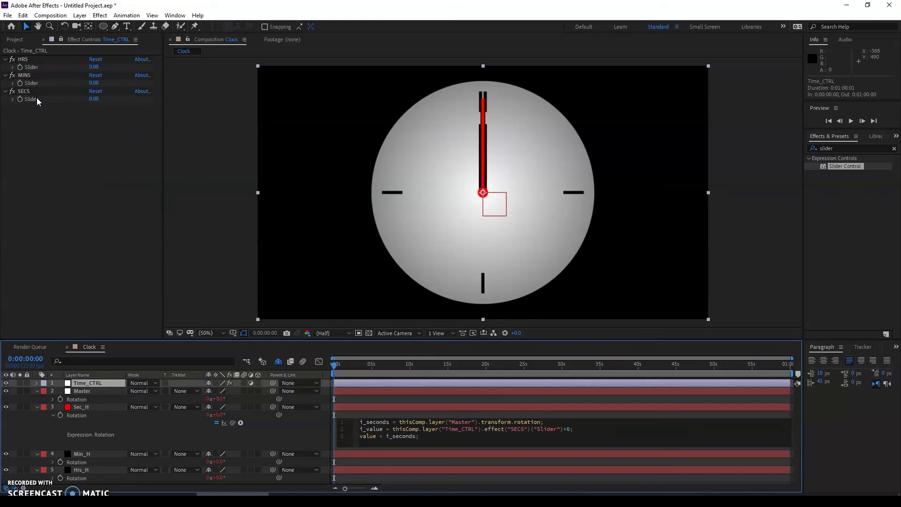
Change the last line to i_value + i_seconds, commit, and preview over time.
key(shift+Right)
key(shift+Right)
key(shift+Right)
key(shift+Right)
key(shift+Right)
text(i_)
key(Down)
key(Return)
key(KP_Enter)
drag(330, 368, 283, 355)
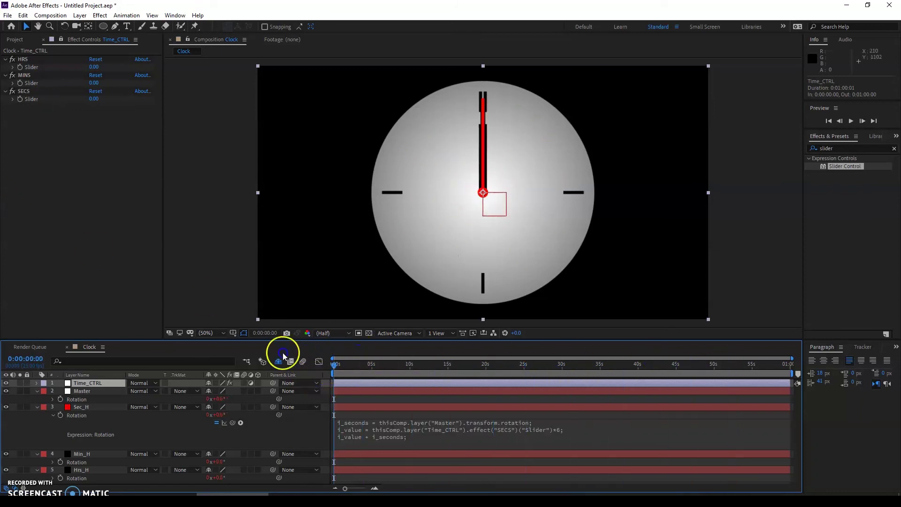
Test the SECS slider at 15, then reset it to 0 and collapse Sec_H.
click(94, 99)
text(1)
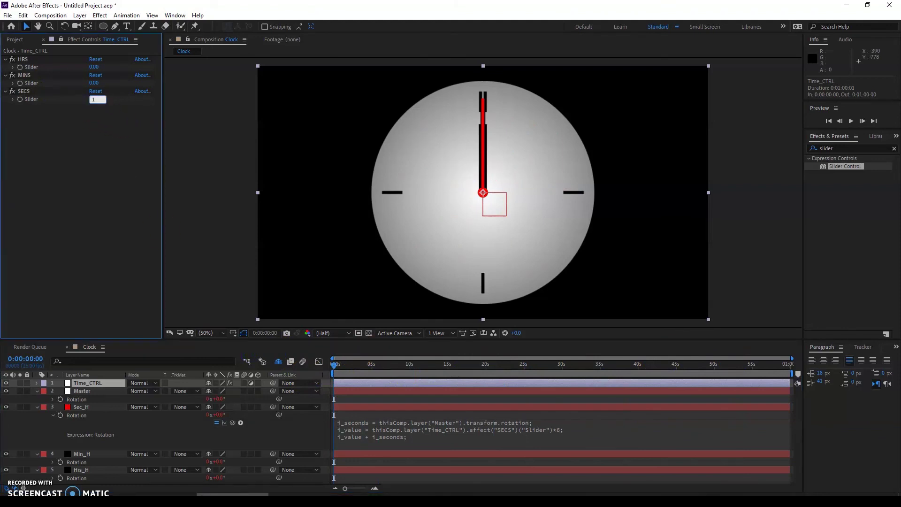
text(5)
key(Return)
mouse_move(334, 364)
mouse_down()
mouse_move(675, 368)
mouse_move(282, 376)
mouse_up()
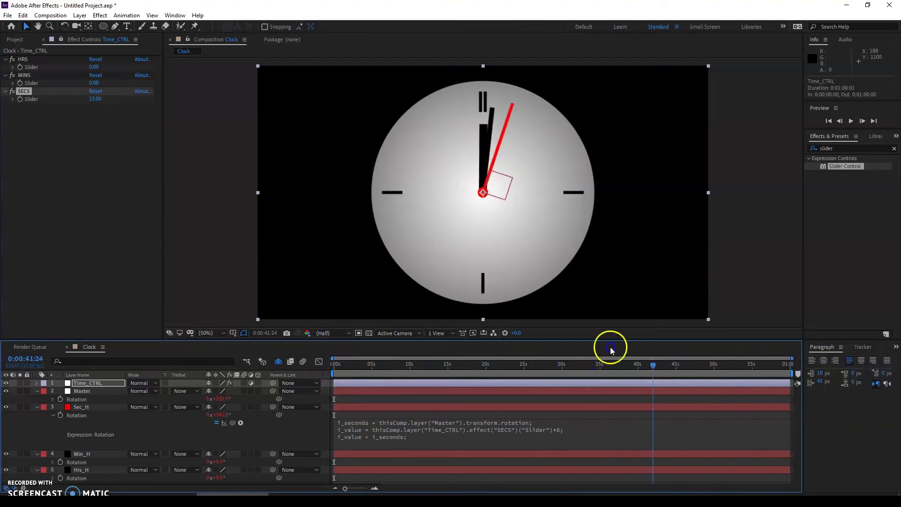
click(94, 99)
text(0)
key(Return)
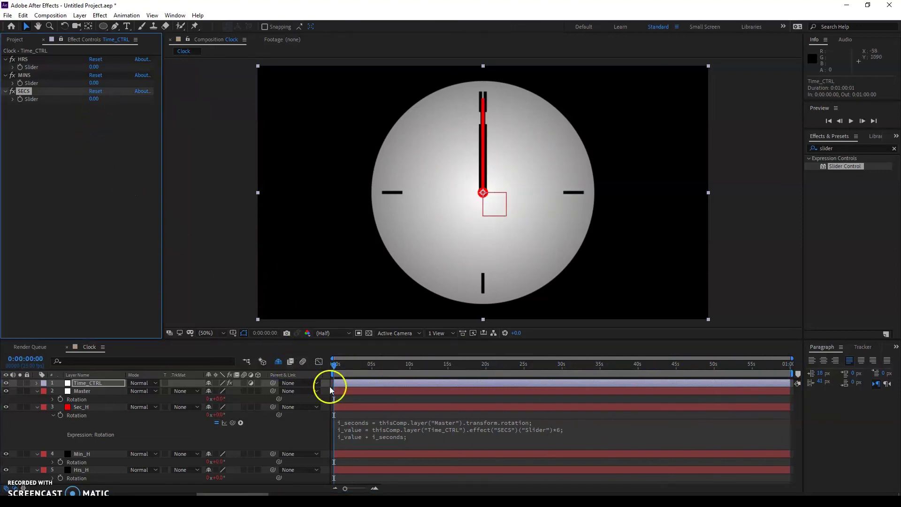
click(364, 407)
key(u)
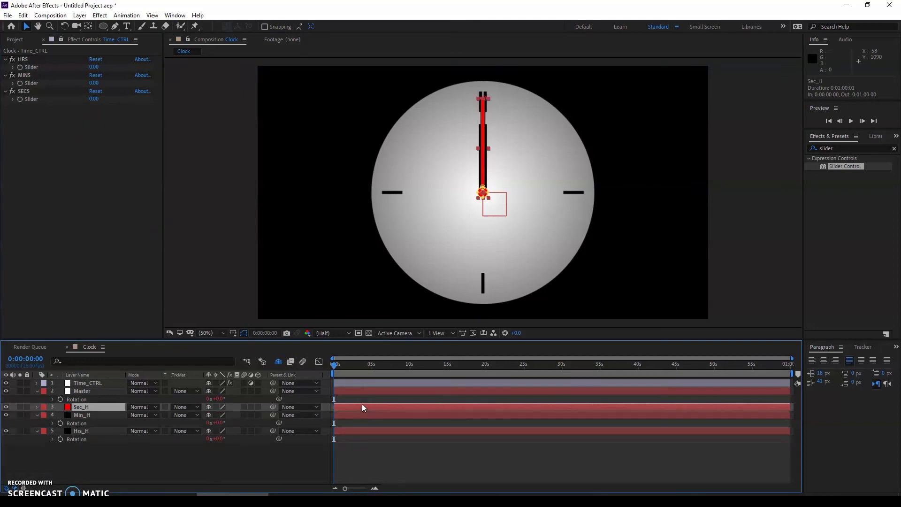
Add i_value = MINS slider *6 to Min_H's Rotation expression, ending with i_value + i_minutes.
click(52, 423)
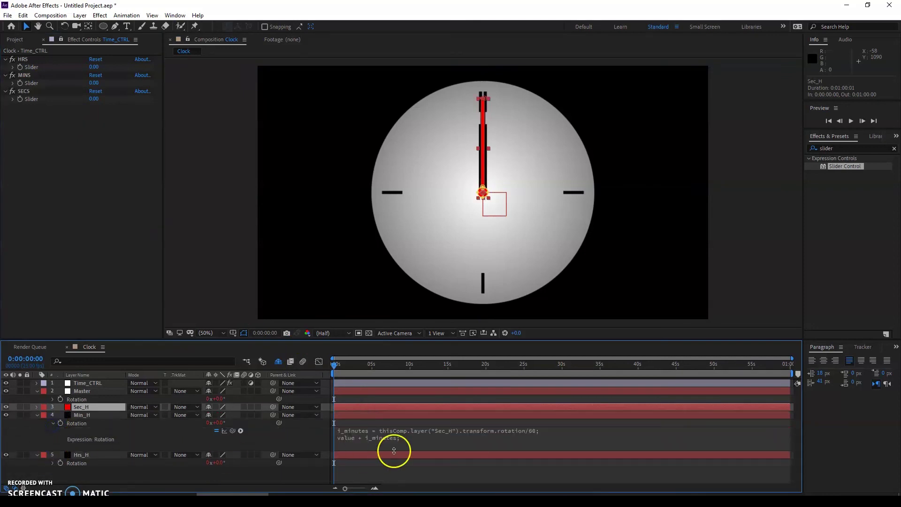
click(415, 437)
click(591, 429)
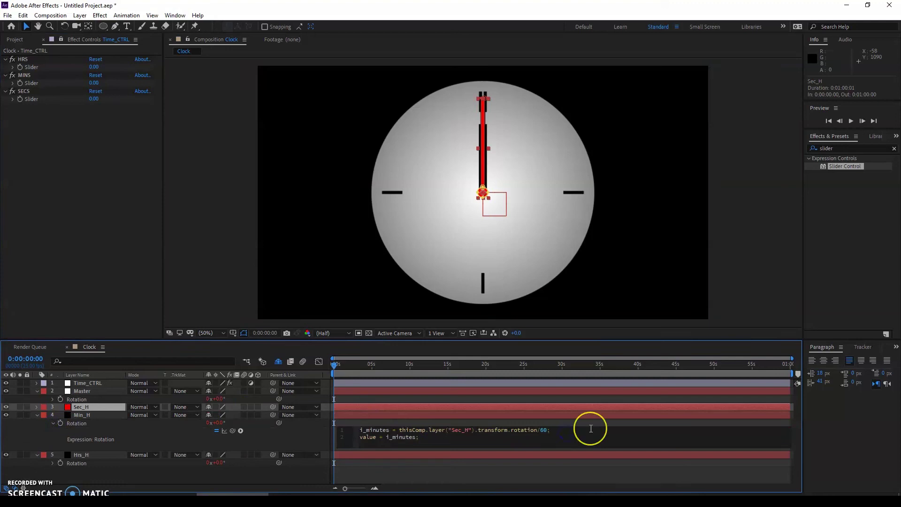
key(Return)
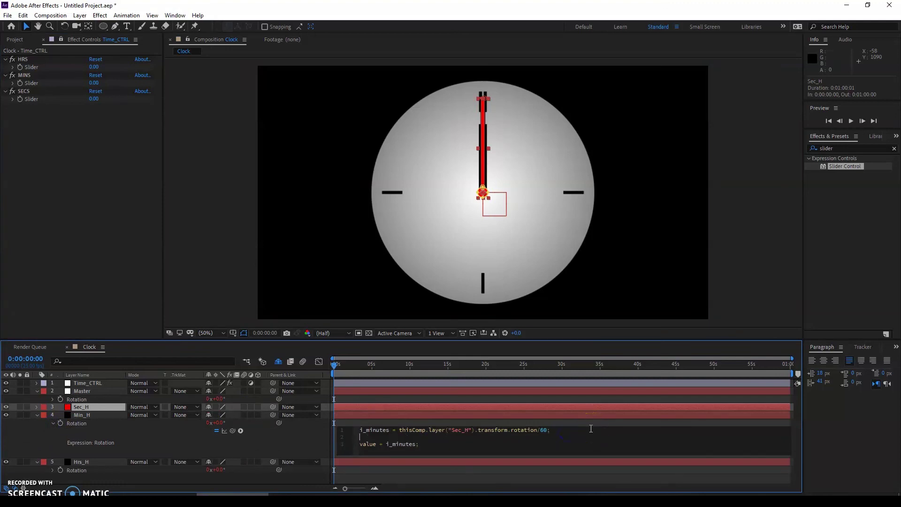
text(i)
text(_va)
text(lue =)
drag(232, 432, 29, 84)
text(*)
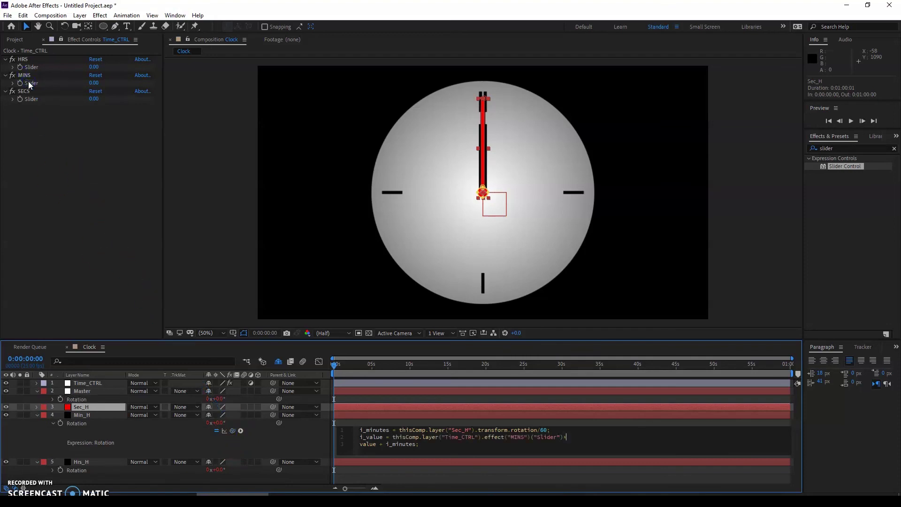
text(6; )
text(i_)
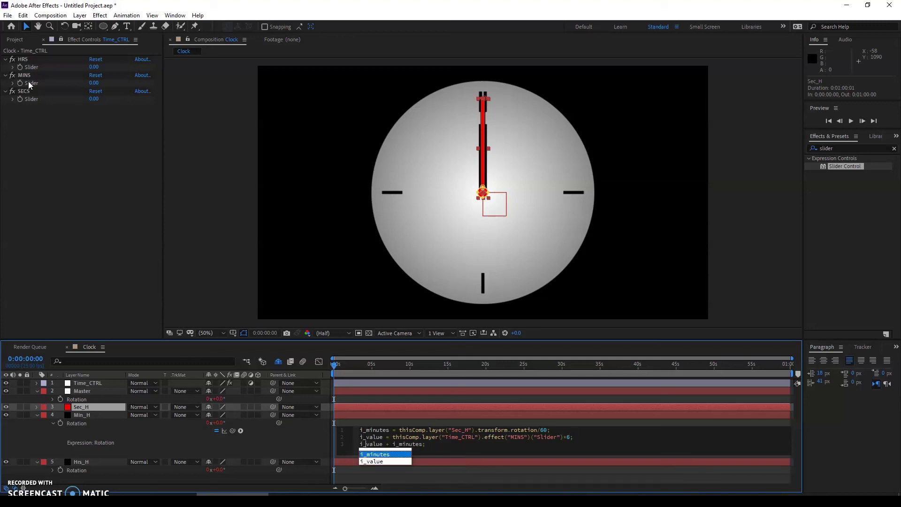
key(Down)
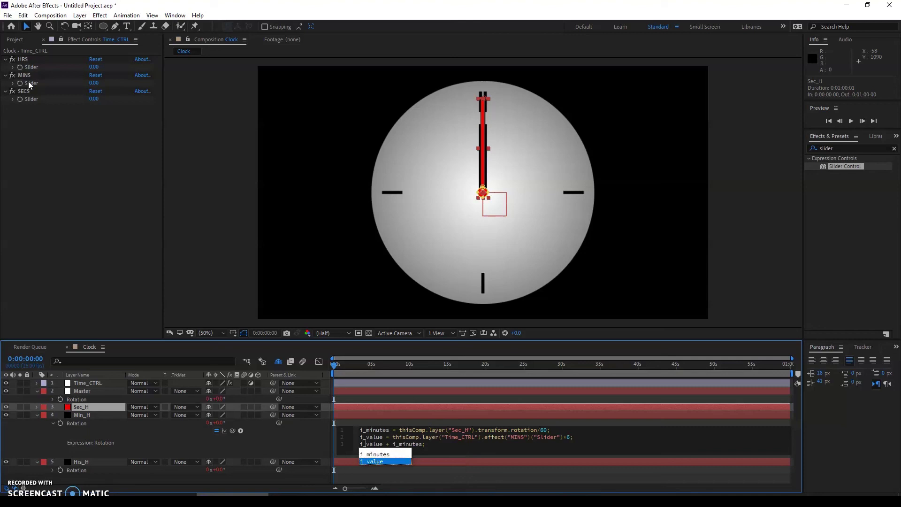
key(Return)
key(KP_Enter)
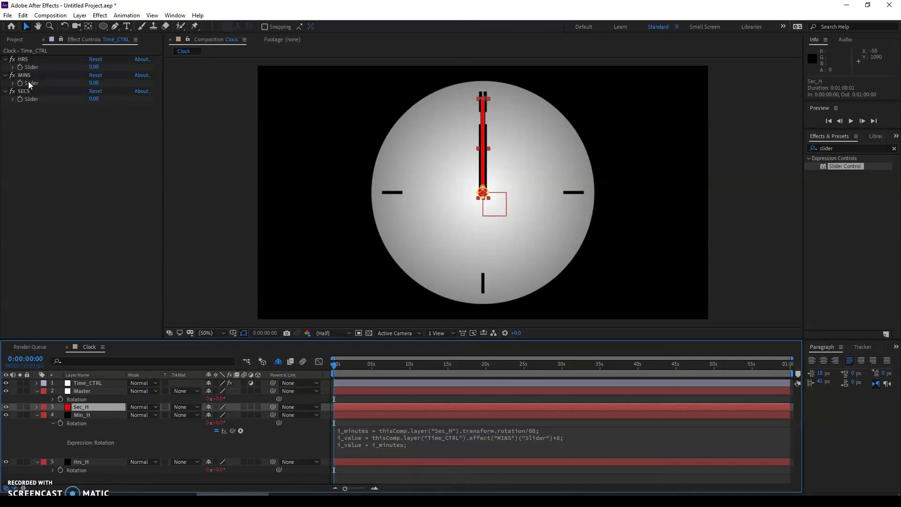
Set the MINS slider to 15 and scrub to check the minute hand points at 3.
click(93, 83)
text(15)
key(Return)
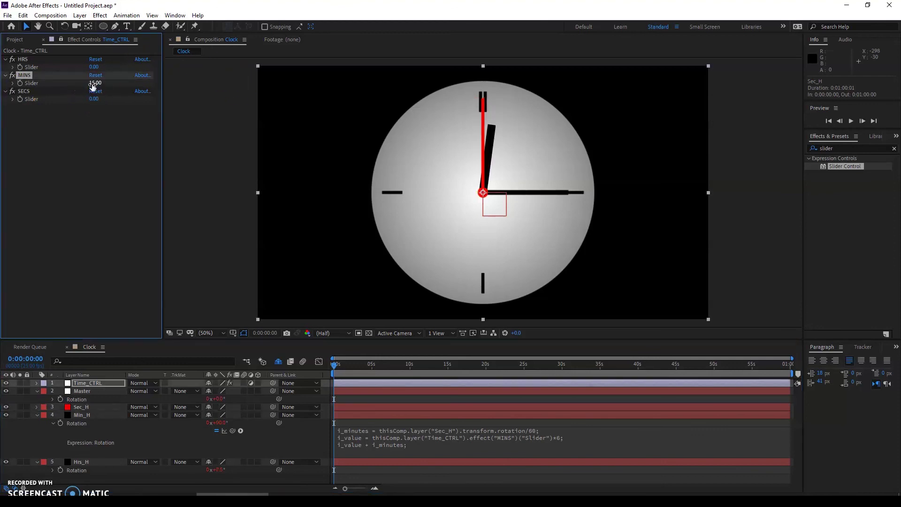
mouse_move(336, 365)
mouse_down()
mouse_move(640, 341)
mouse_move(334, 364)
mouse_up()
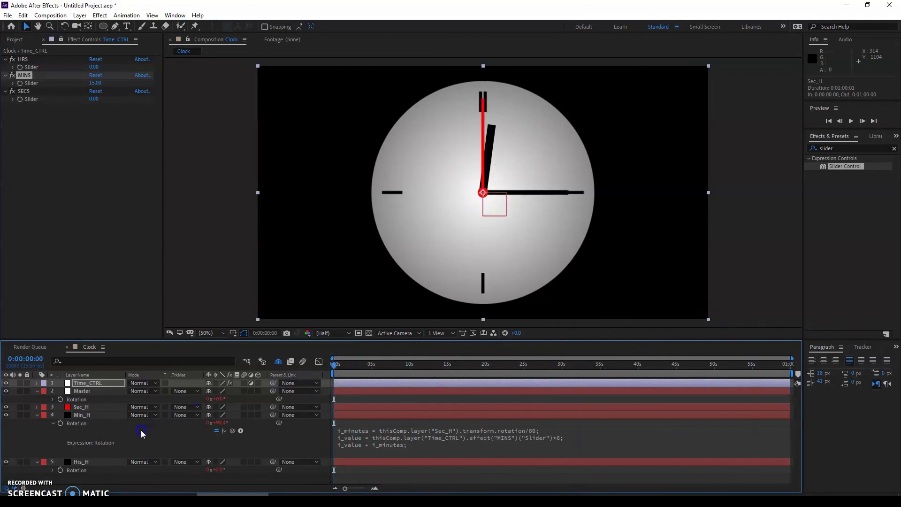
Reveal the Hrs_H rotation expression and reset the MINS slider to 0.
click(37, 415)
click(87, 423)
click(52, 431)
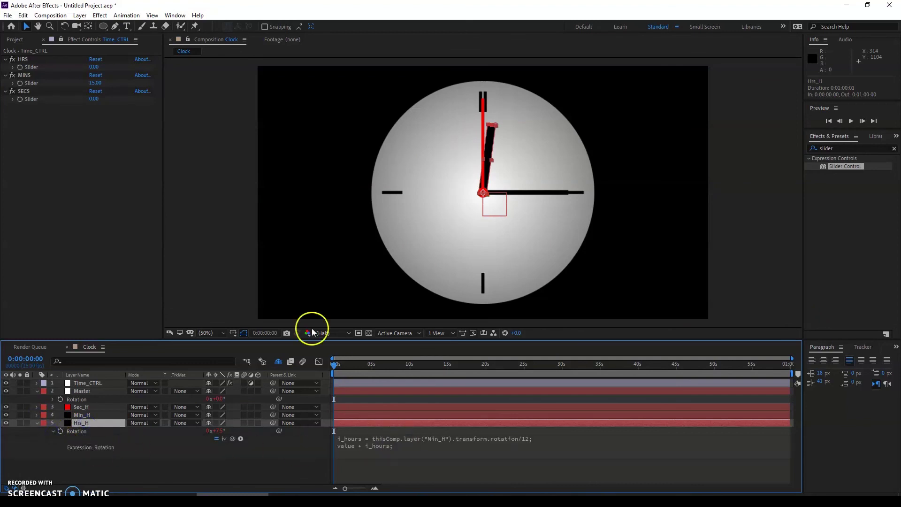
click(97, 83)
text(0)
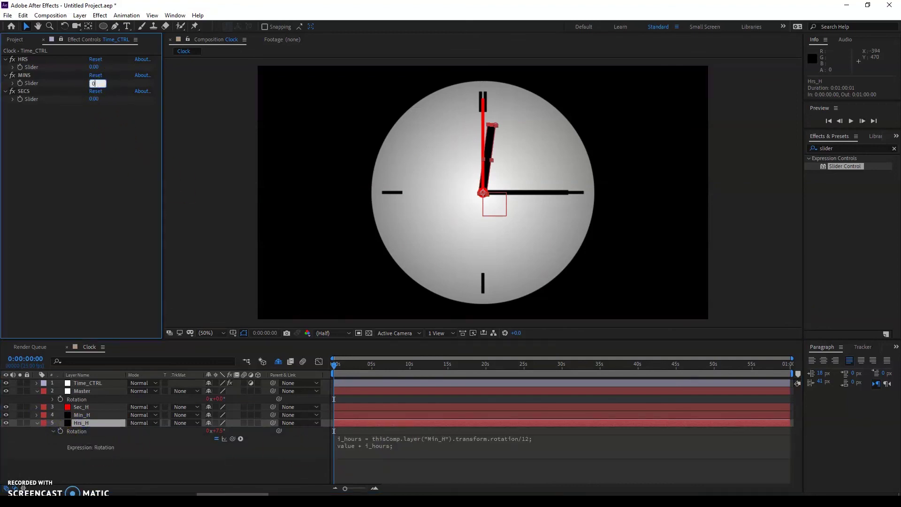
key(Return)
Add i_value = HRS slider * 30 to the Hrs_H rotation, adding i_value to i_hours.
click(552, 440)
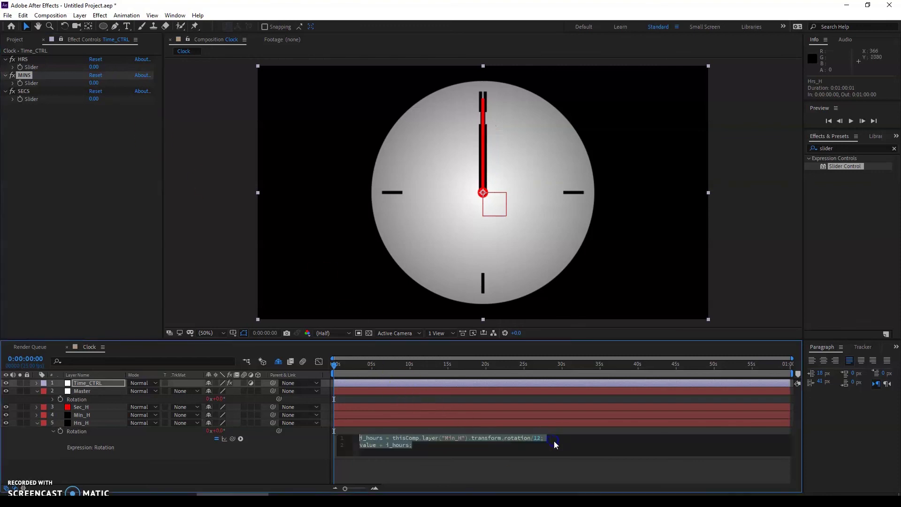
key(Return)
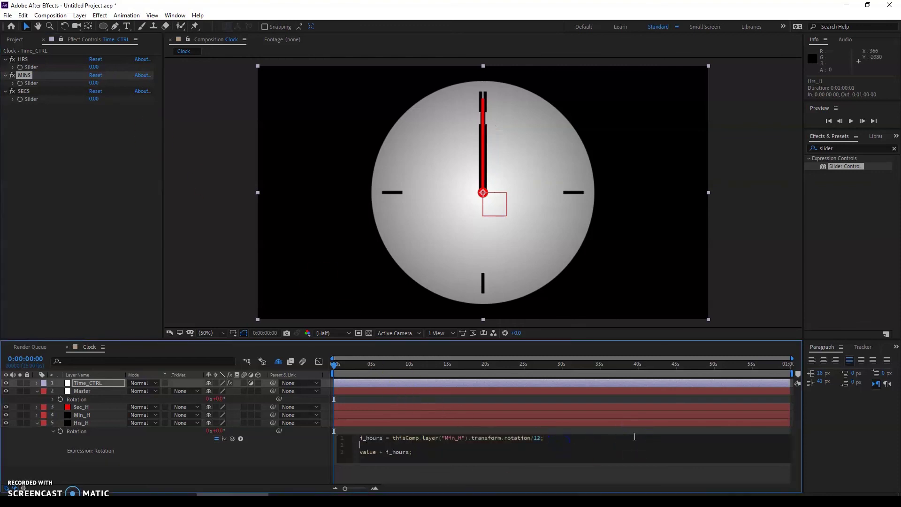
text(_val)
text(ue =)
drag(232, 439, 35, 66)
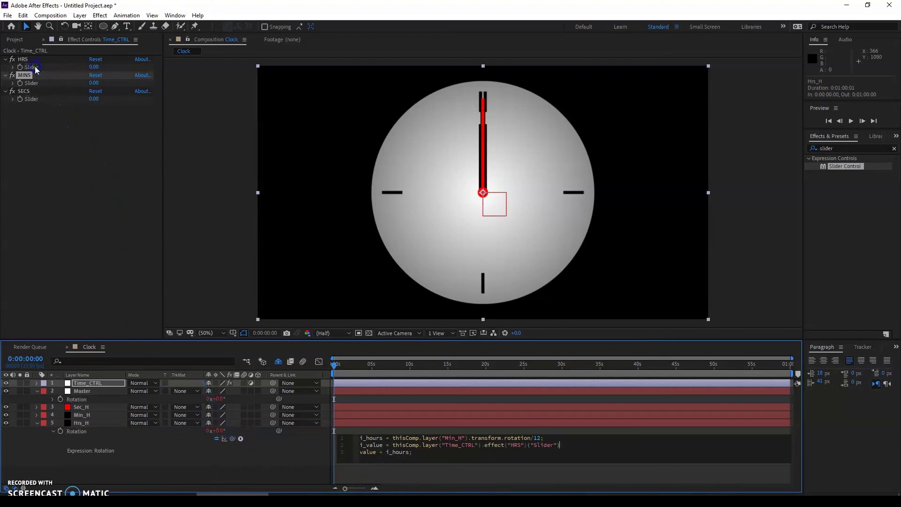
text(*30)
text(i)
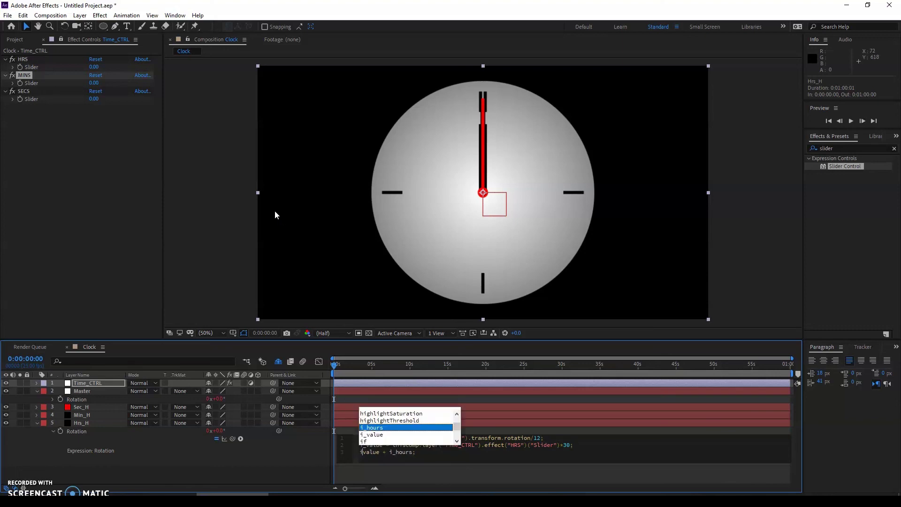
text(_)
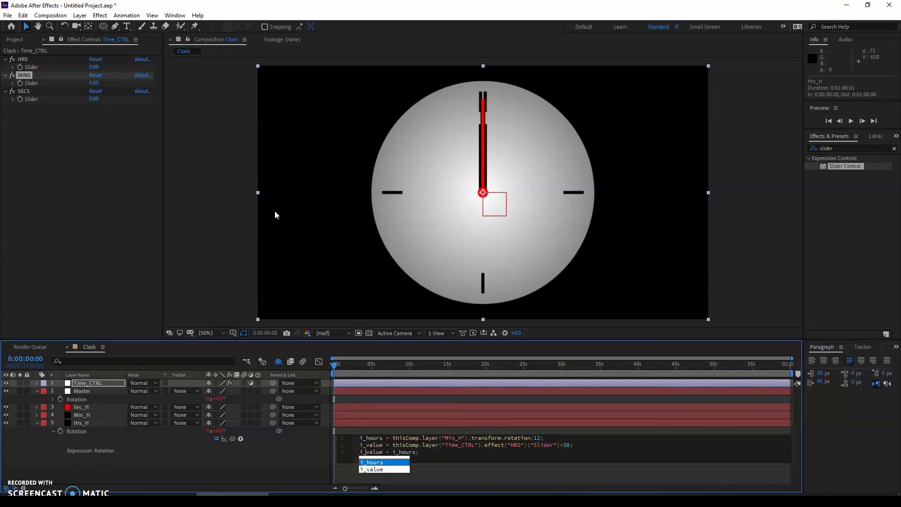
key(Escape)
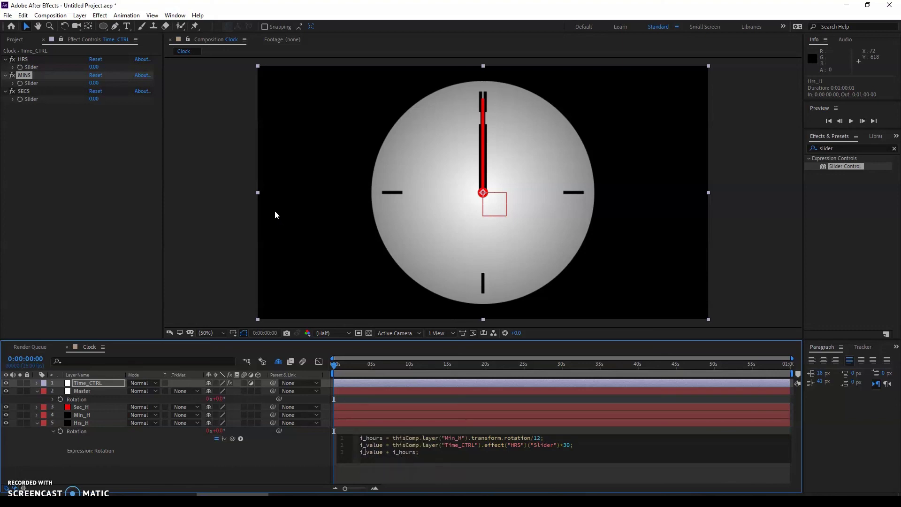
key(KP_Enter)
Set the sliders to HRS 3, MINS 45, SECS 59 and preview the clock.
click(151, 143)
click(94, 66)
text(3)
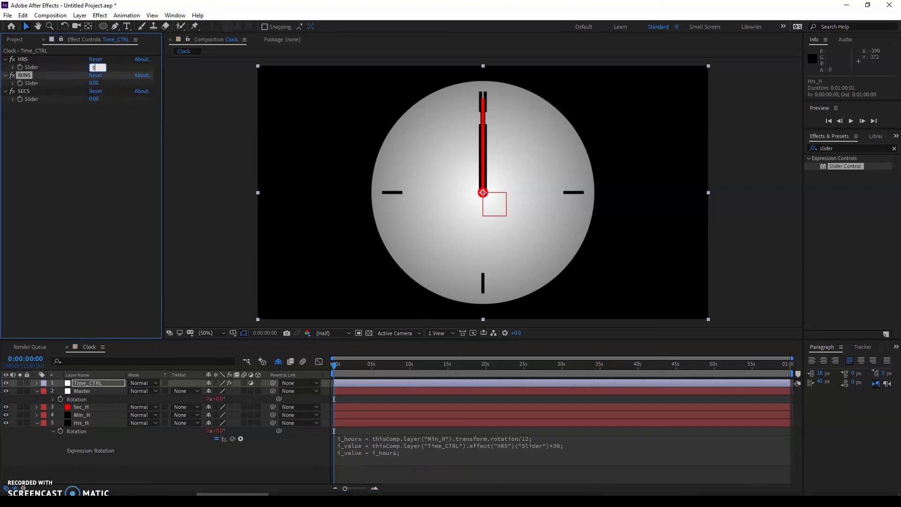
key(Tab)
text(45)
key(Tab)
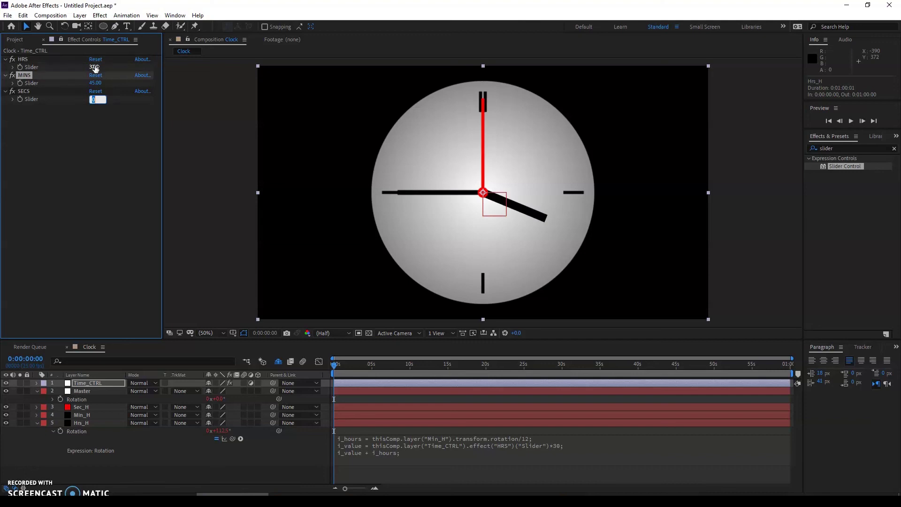
text(59)
key(Return)
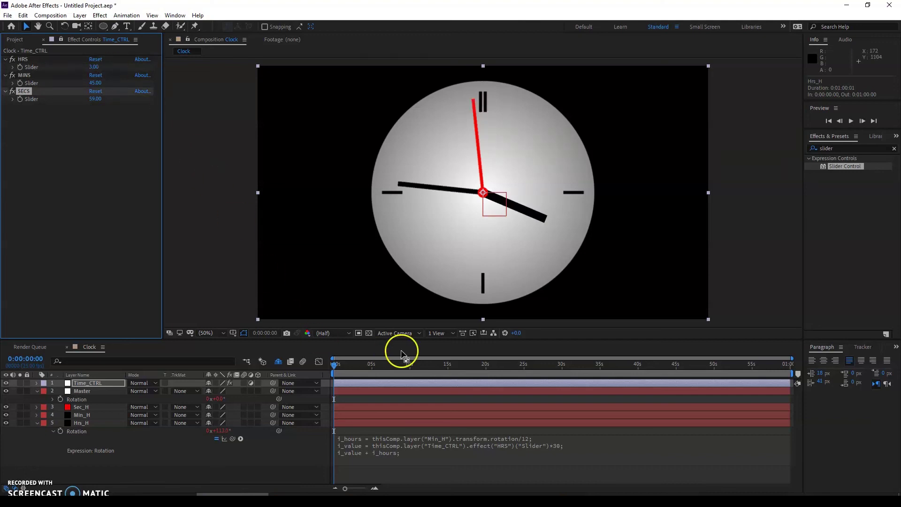
key(space)
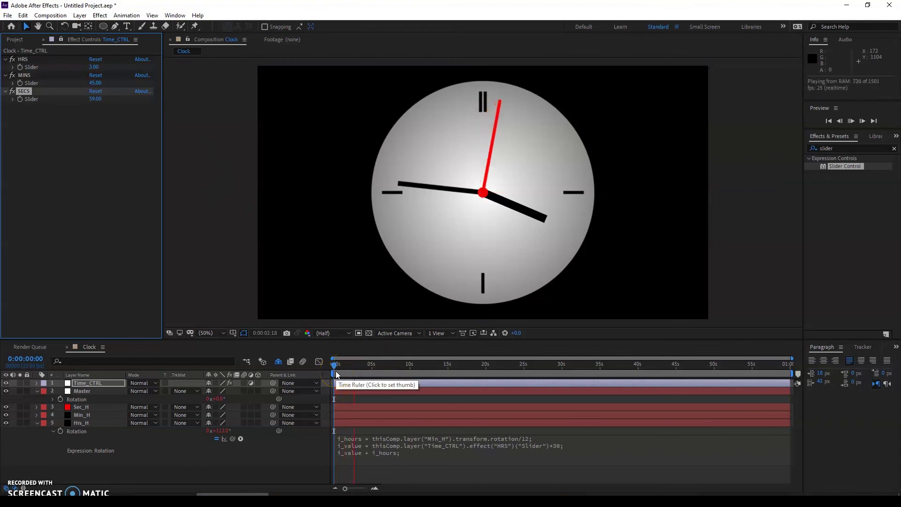
mouse_move(334, 367)
mouse_down()
mouse_move(701, 386)
mouse_move(257, 404)
mouse_up()
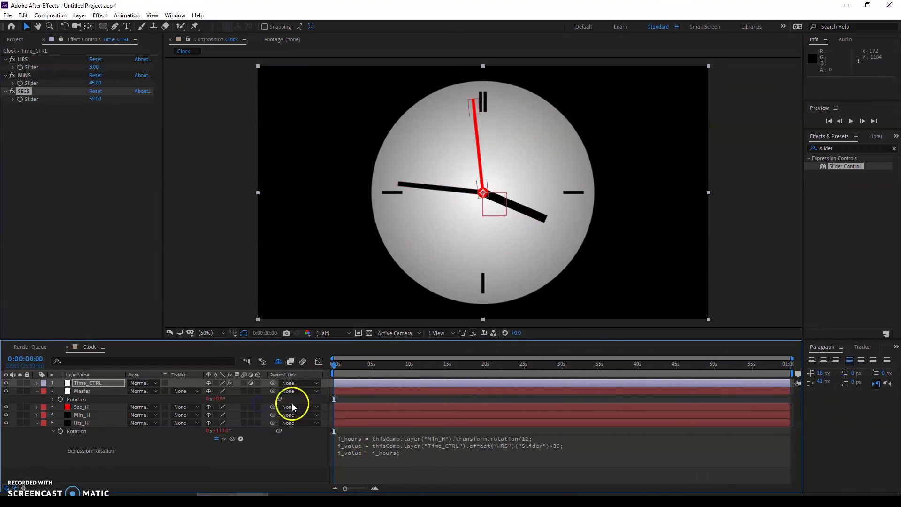
Collapse the Master and Hrs_H properties, then set HRS 10, MINS 10, SECS 36 and scrub the timeline.
click(37, 392)
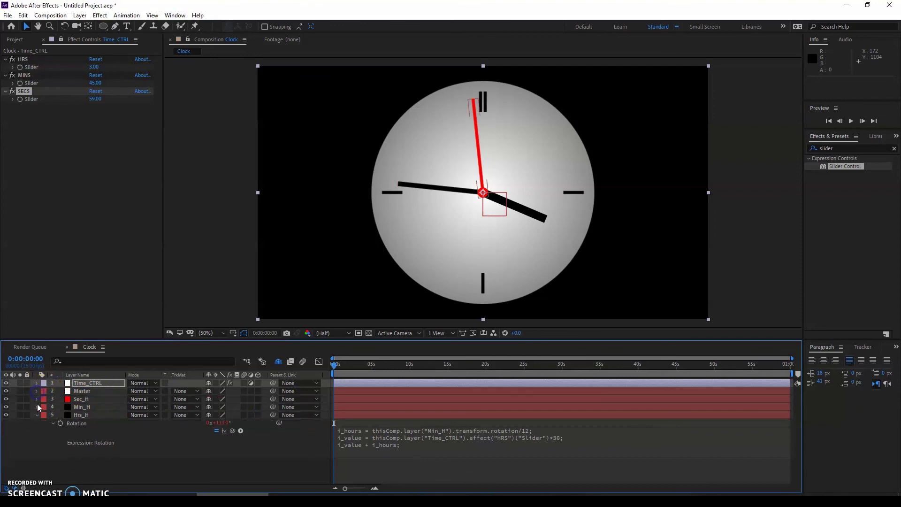
click(36, 415)
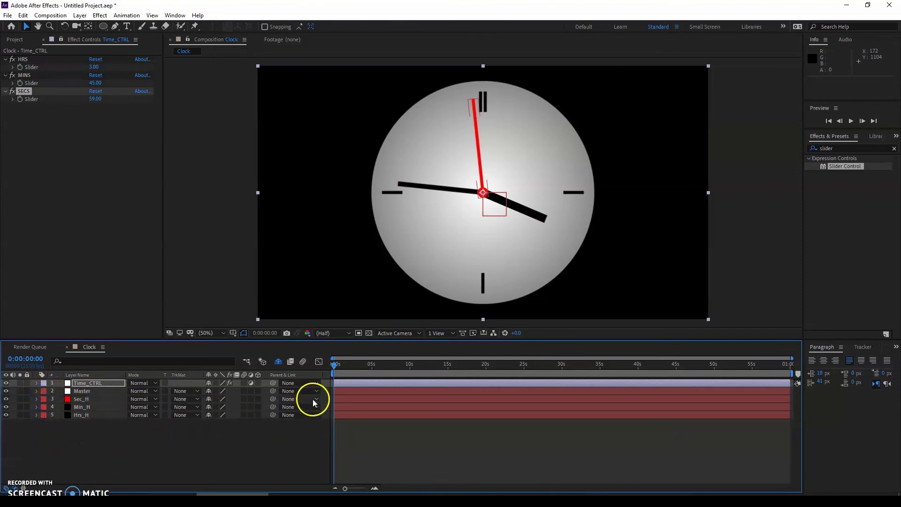
click(94, 66)
text(10)
key(Tab)
text(10)
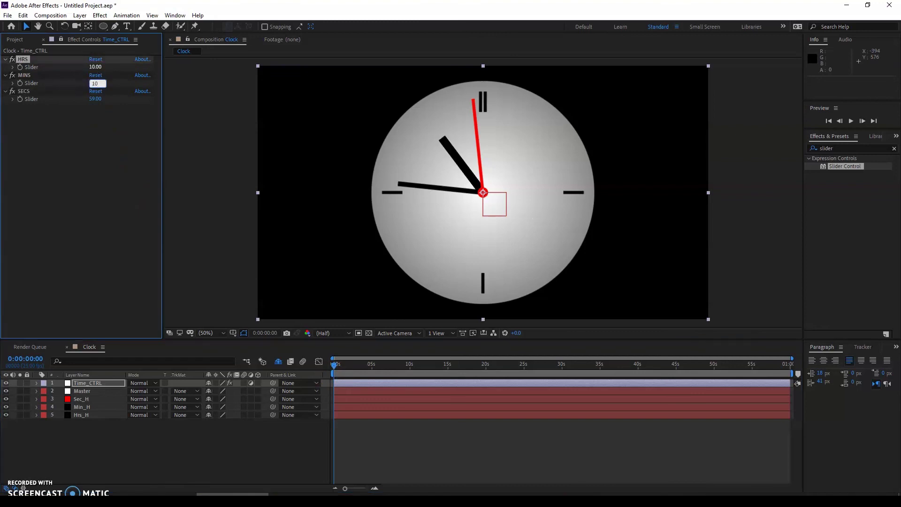
key(Tab)
text(36)
key(Return)
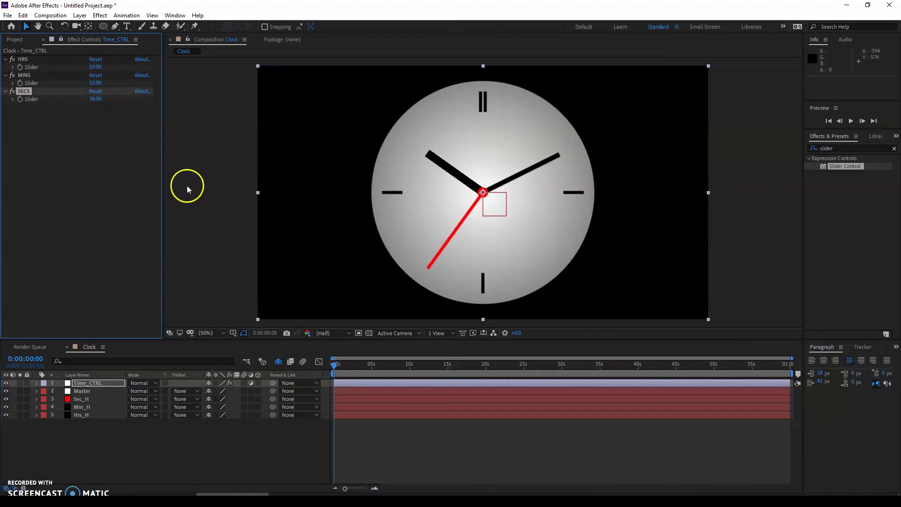
mouse_move(335, 364)
mouse_down()
mouse_move(694, 360)
mouse_move(296, 338)
mouse_up()
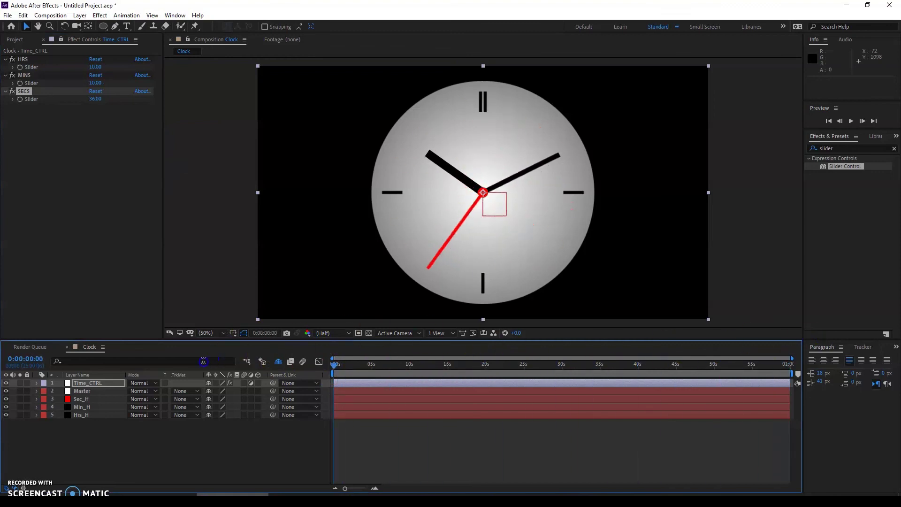